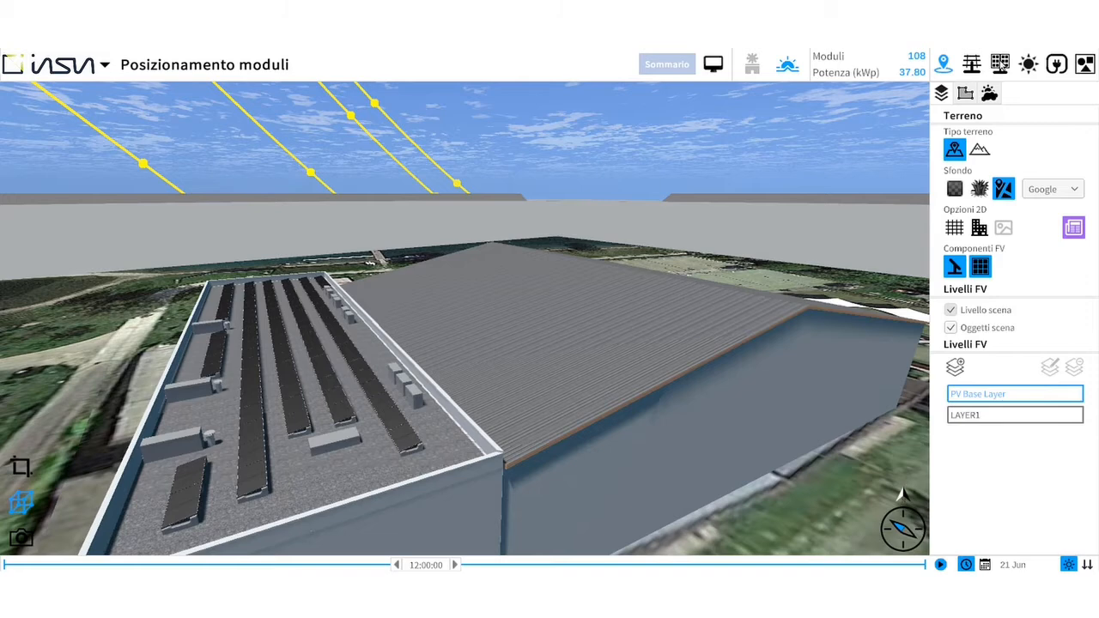
Place one module structure from the falda prototype on the pitched roof, just below the ridge at the end facing the sports courts.
click(1001, 66)
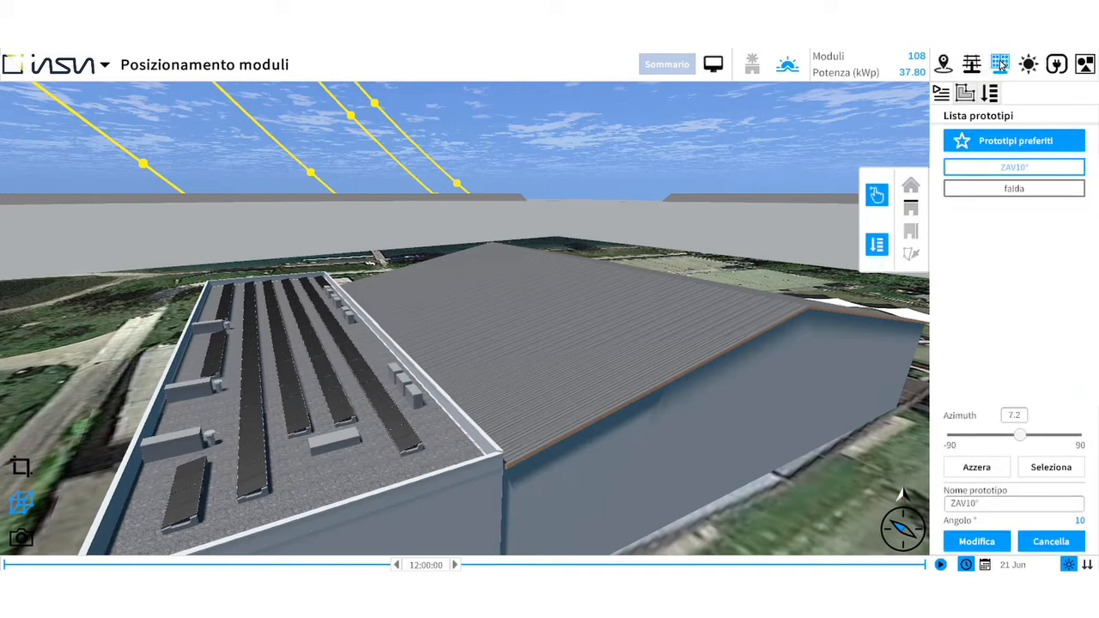
click(965, 191)
click(1039, 194)
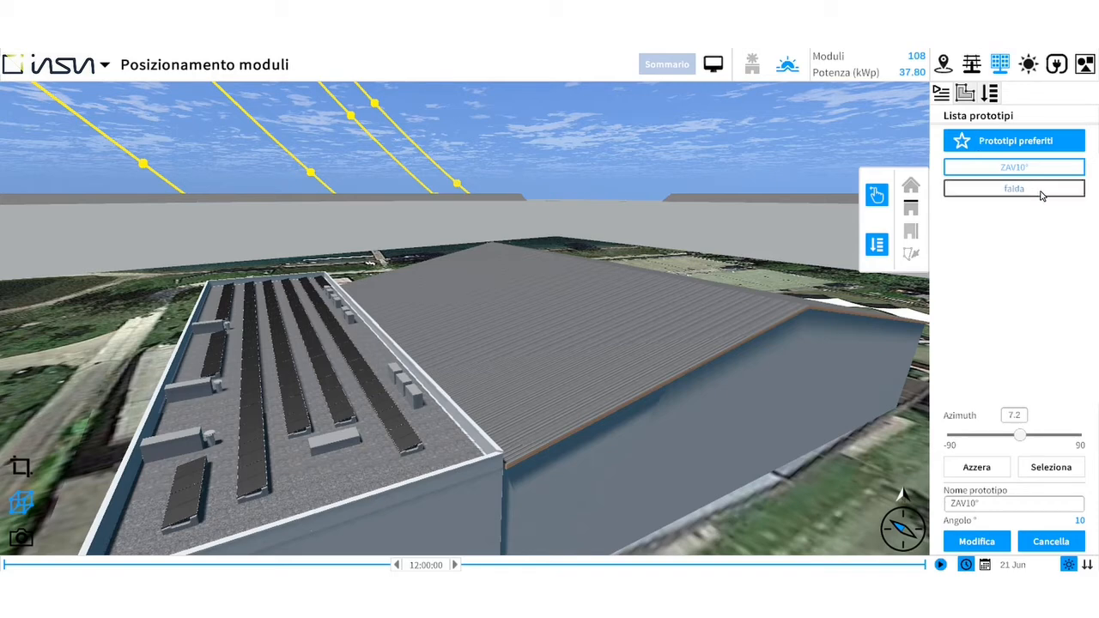
scroll(411, 330, up, 5)
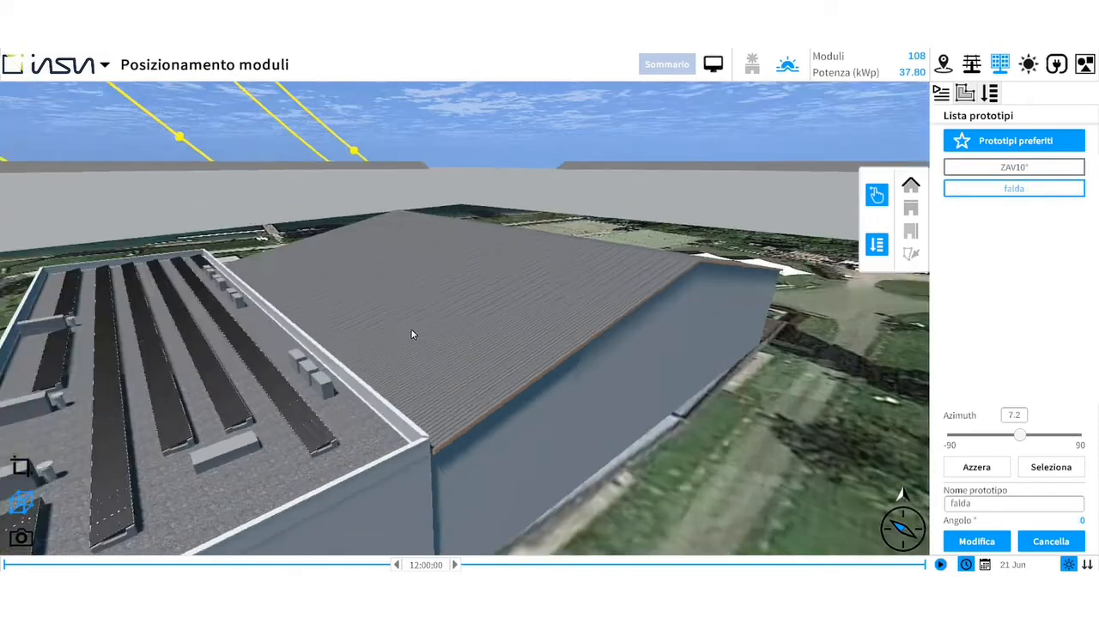
drag(465, 393, 541, 425)
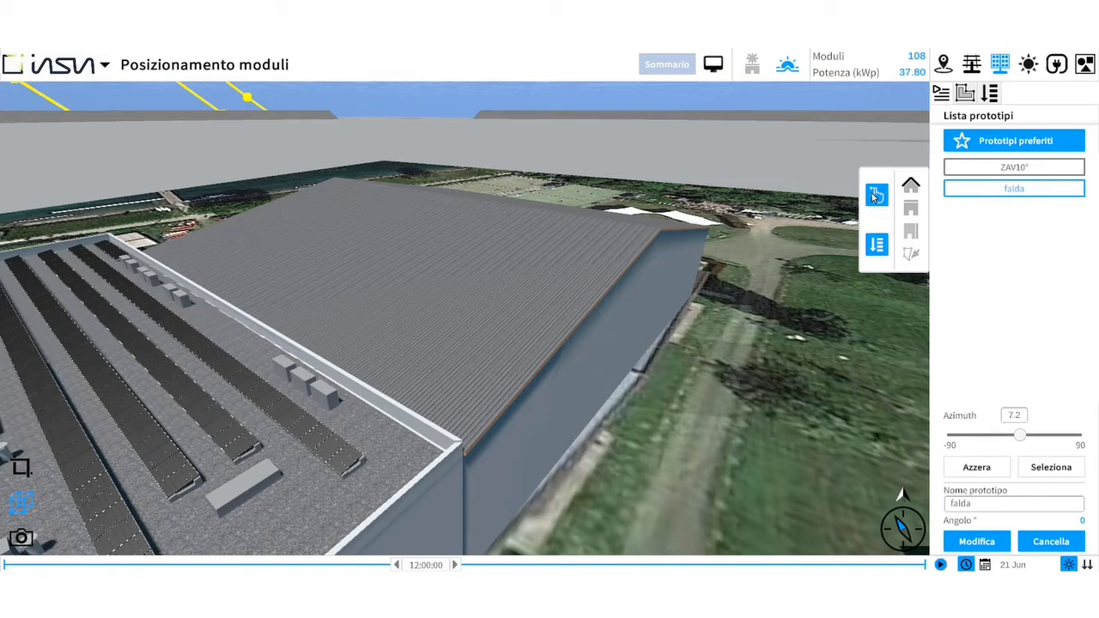
click(875, 244)
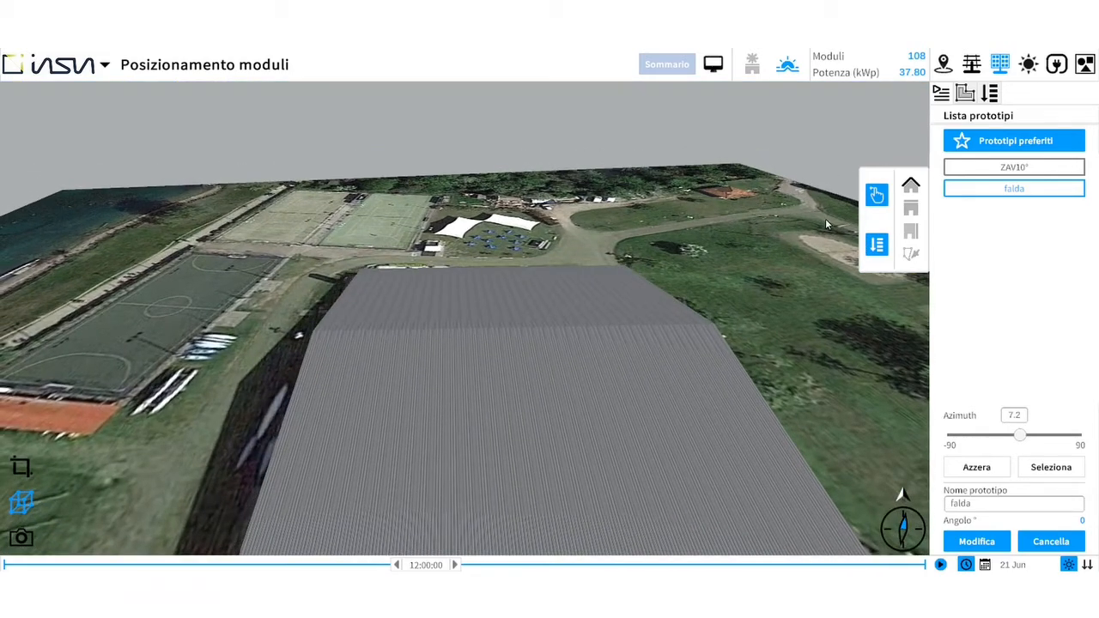
click(875, 198)
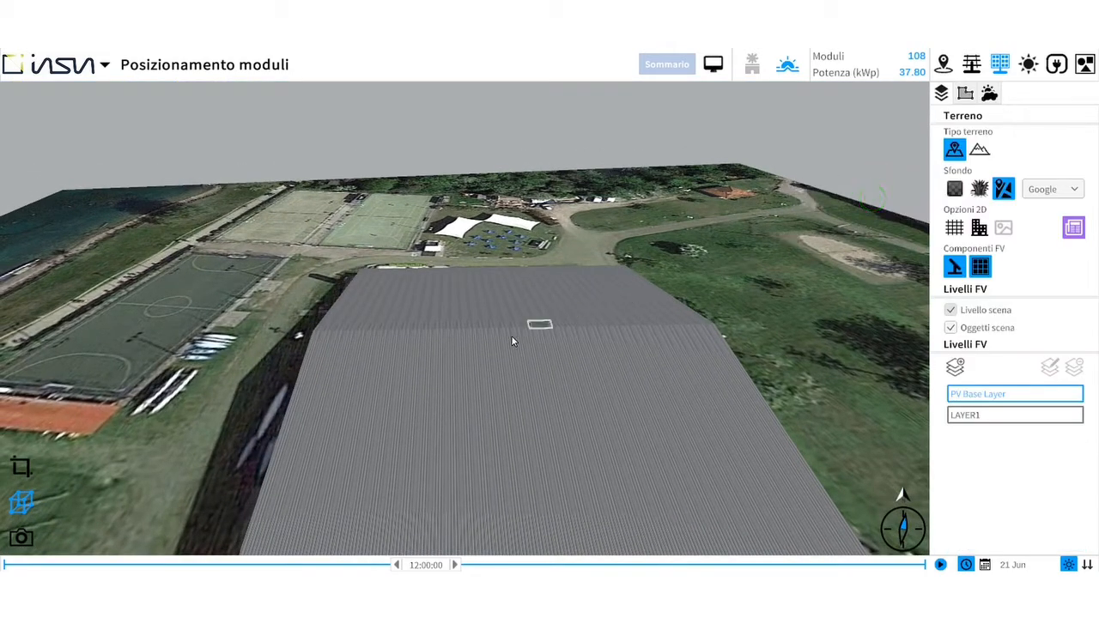
click(329, 356)
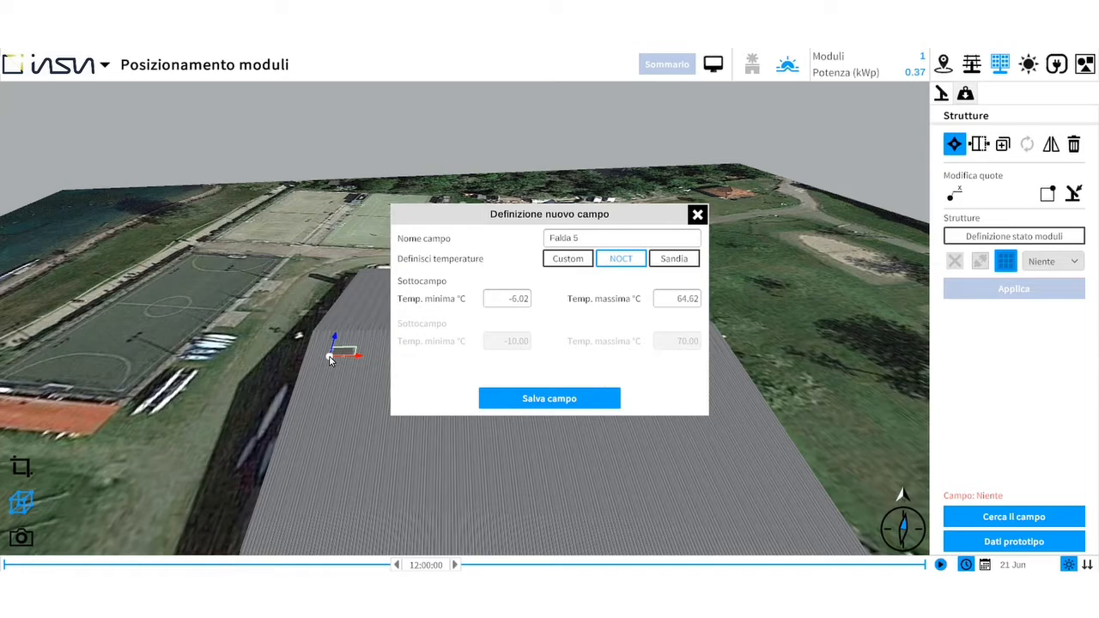
Name the new field faldasud, keep the NOCT temperature definition, and save the field.
click(597, 237)
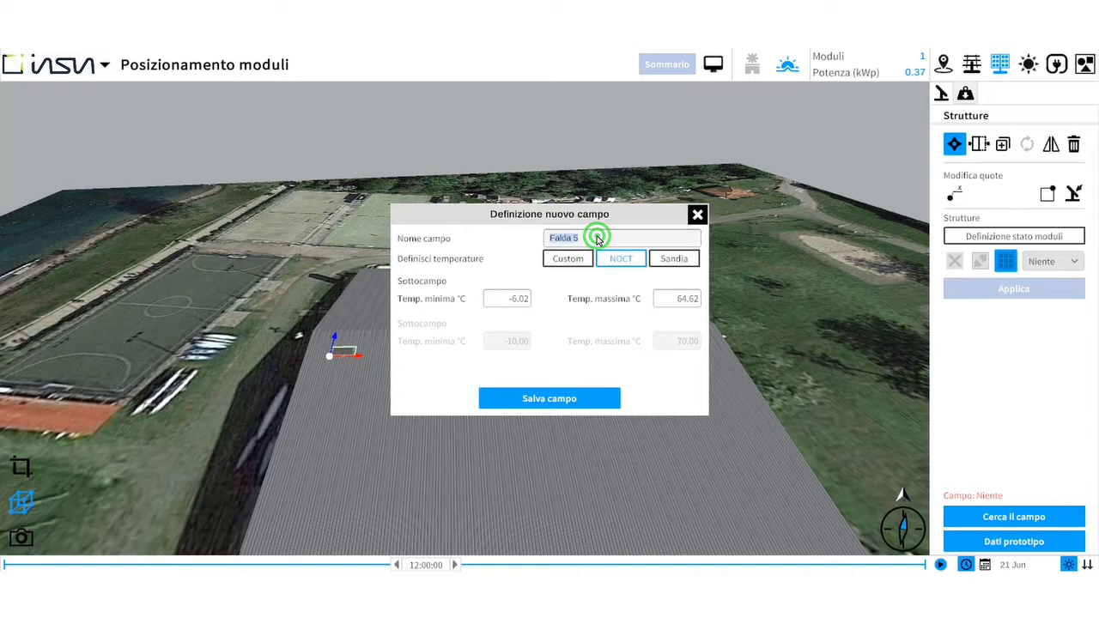
text(falda)
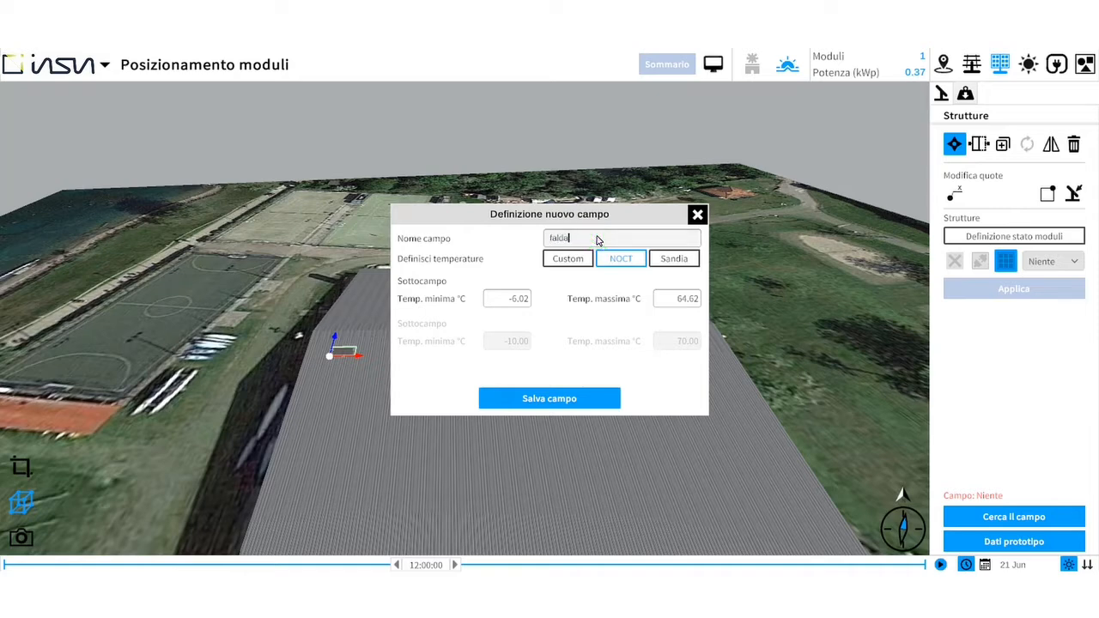
text(sud)
click(560, 260)
click(628, 261)
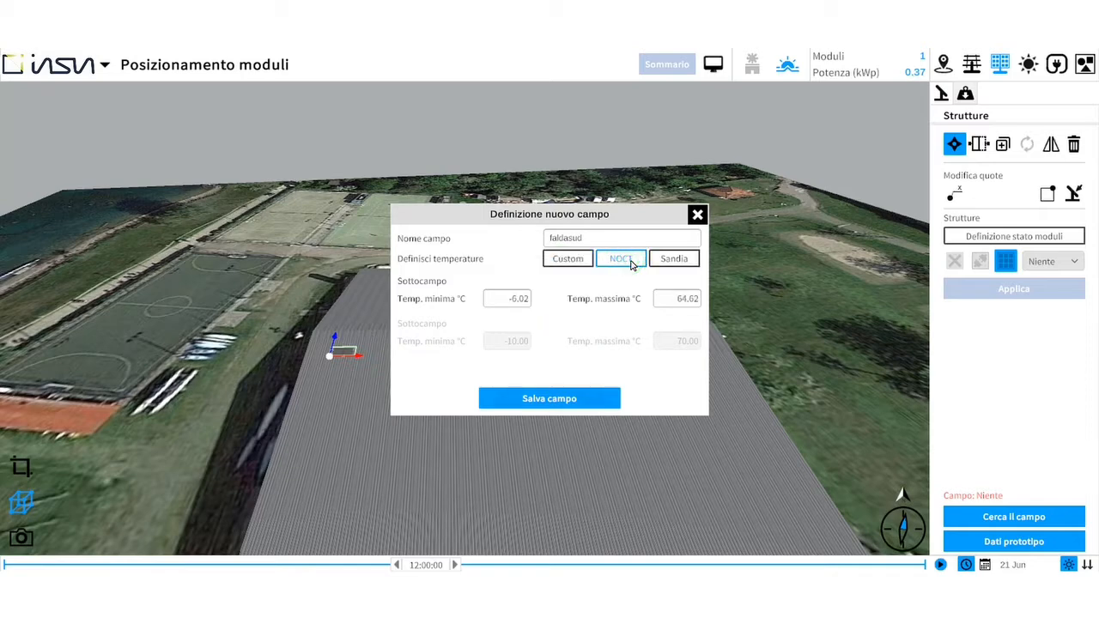
click(597, 404)
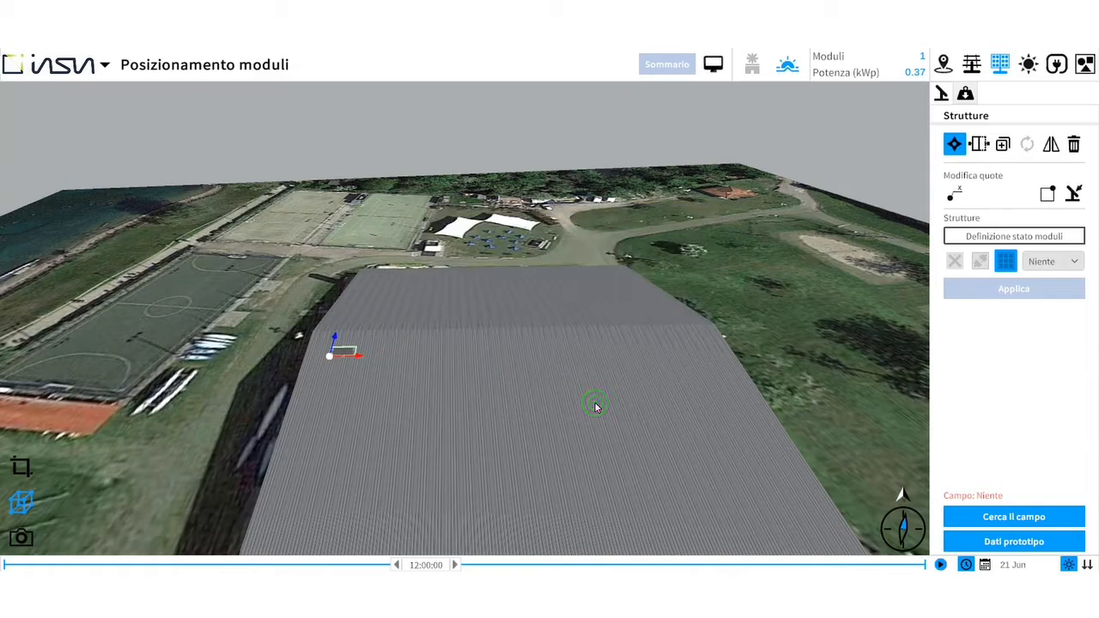
Stretch the placed structure parallel to the ridge into a row of nine modules.
drag(484, 298, 484, 305)
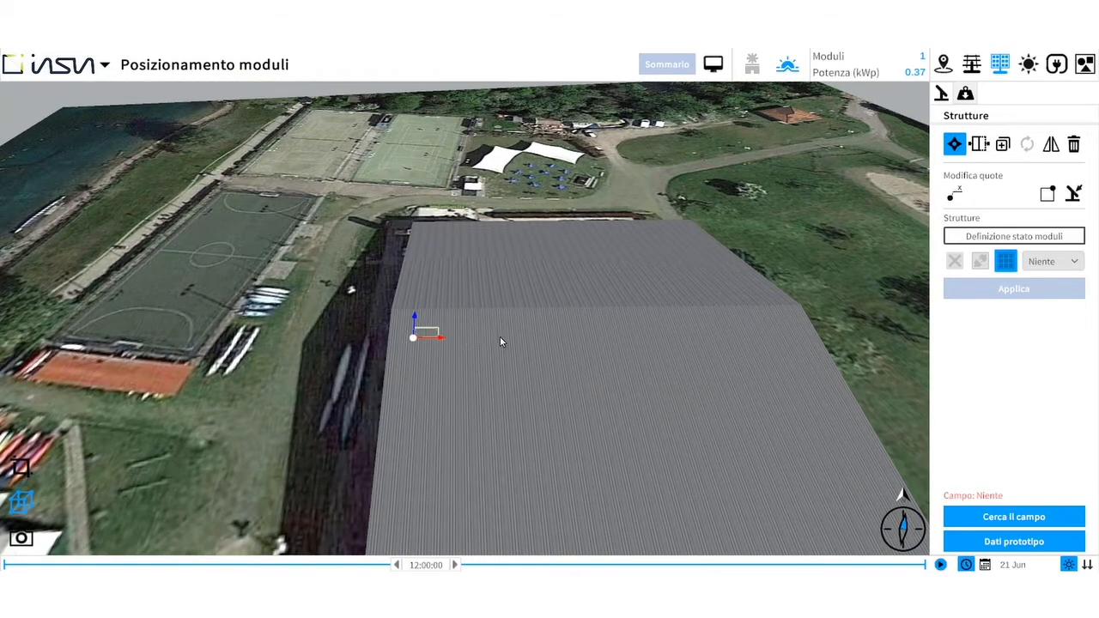
click(424, 335)
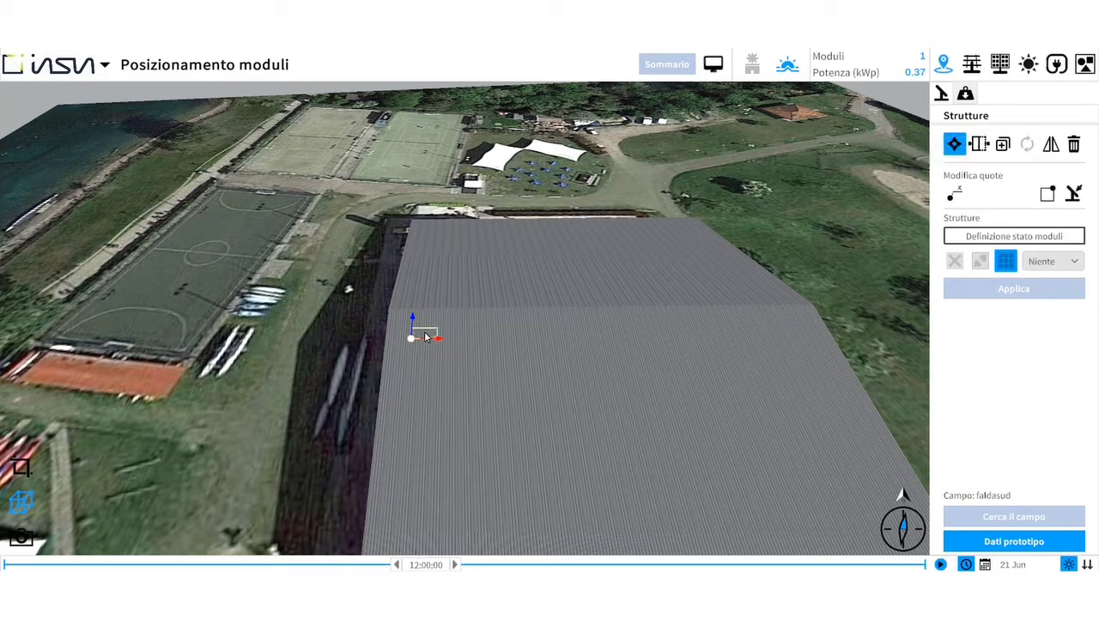
click(980, 144)
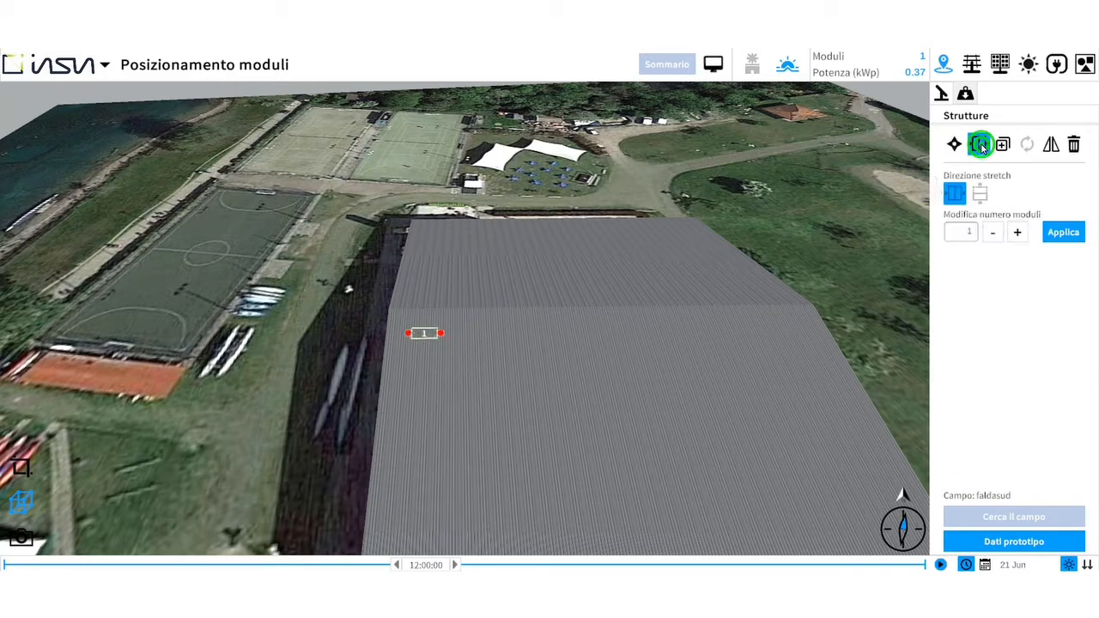
click(441, 334)
drag(481, 336, 602, 343)
Position the row's upper corner 2.00 m from the ridge and 1.5 m from the roof's side edge using the offset dimensions.
click(955, 194)
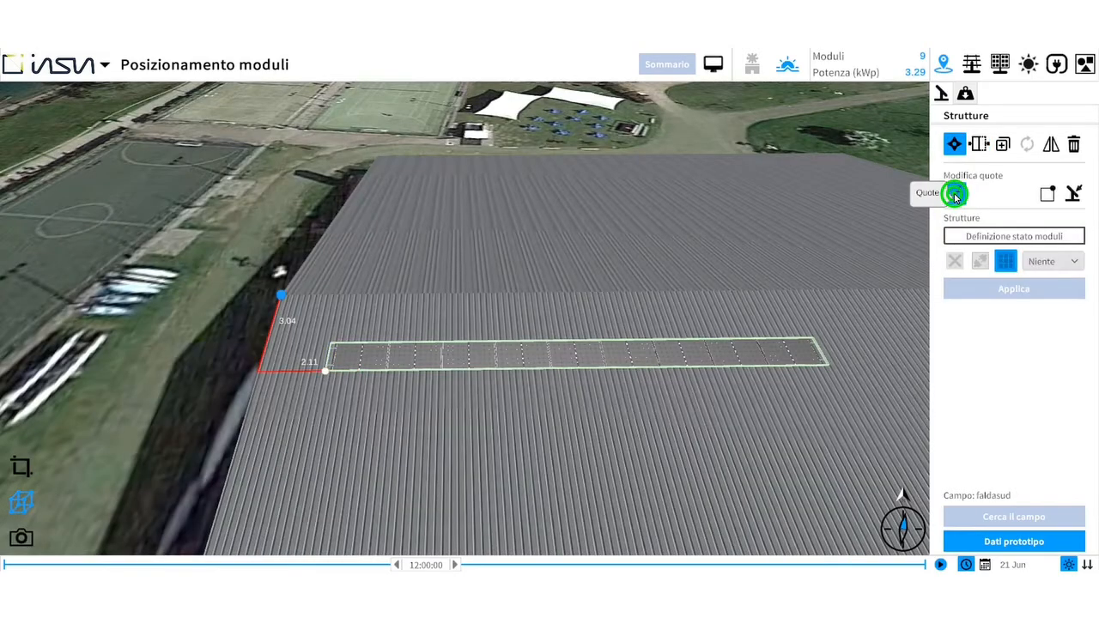
click(336, 347)
click(335, 368)
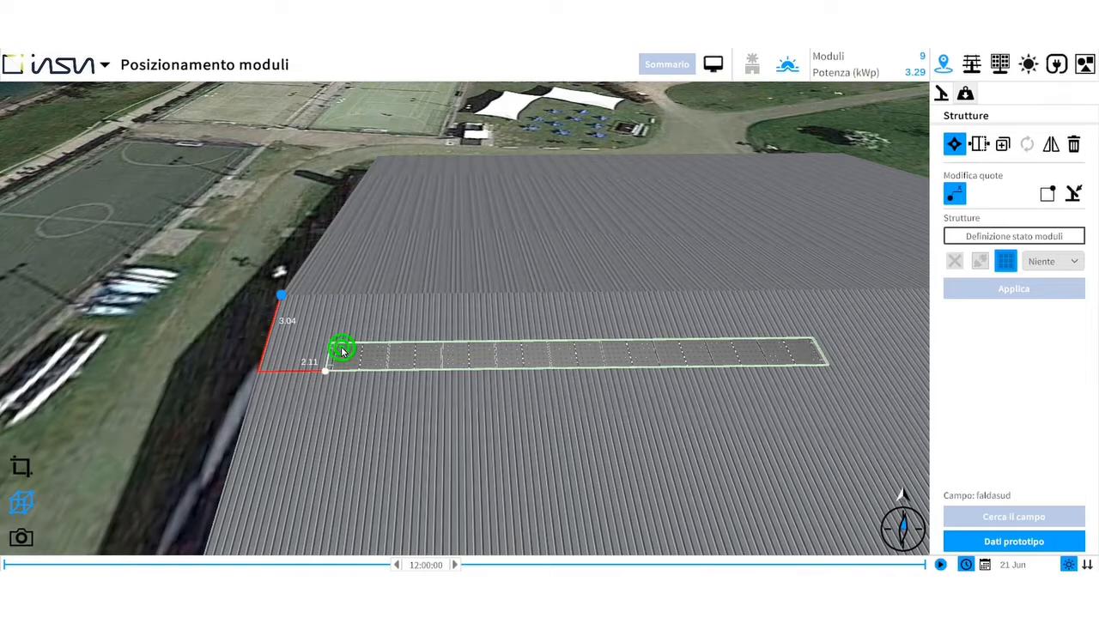
click(335, 345)
click(292, 310)
key(Return)
click(315, 334)
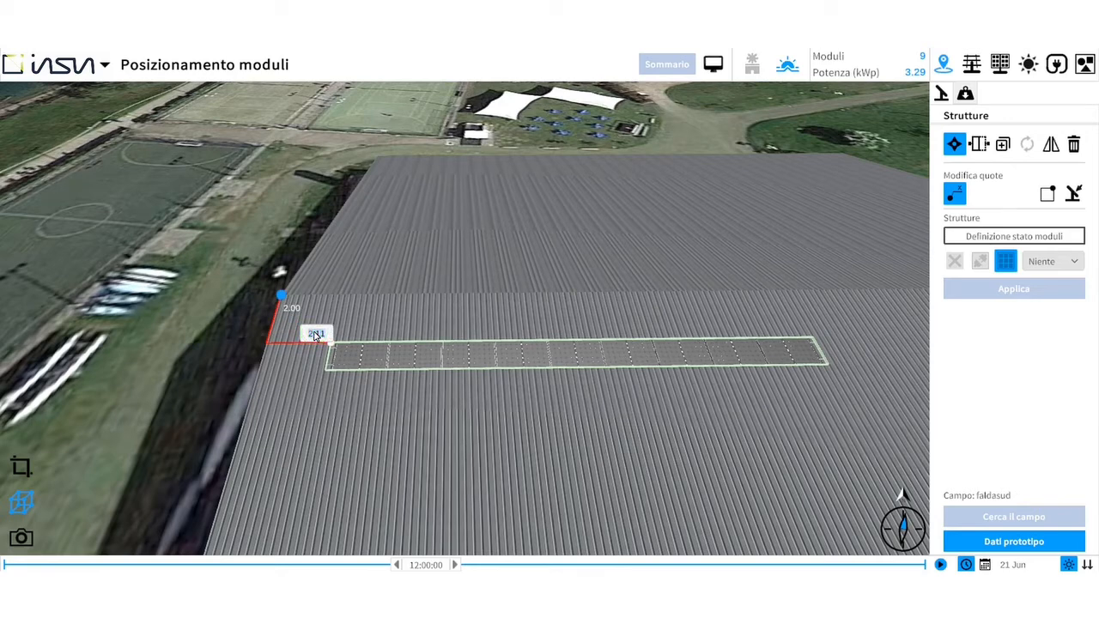
text(1.5)
key(Return)
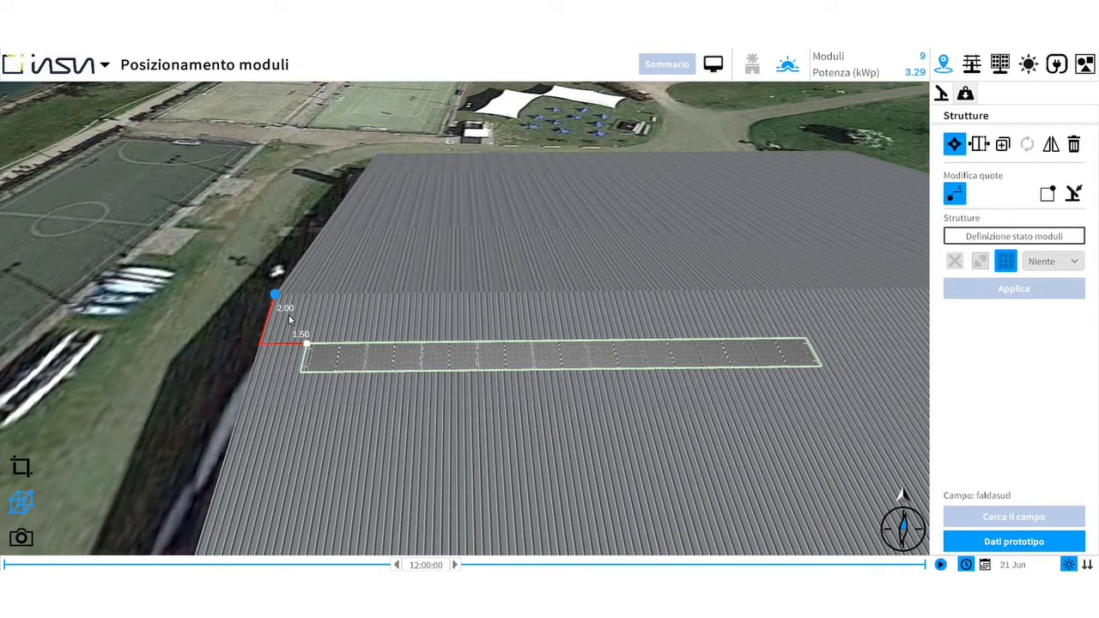
scroll(289, 319, down, 2)
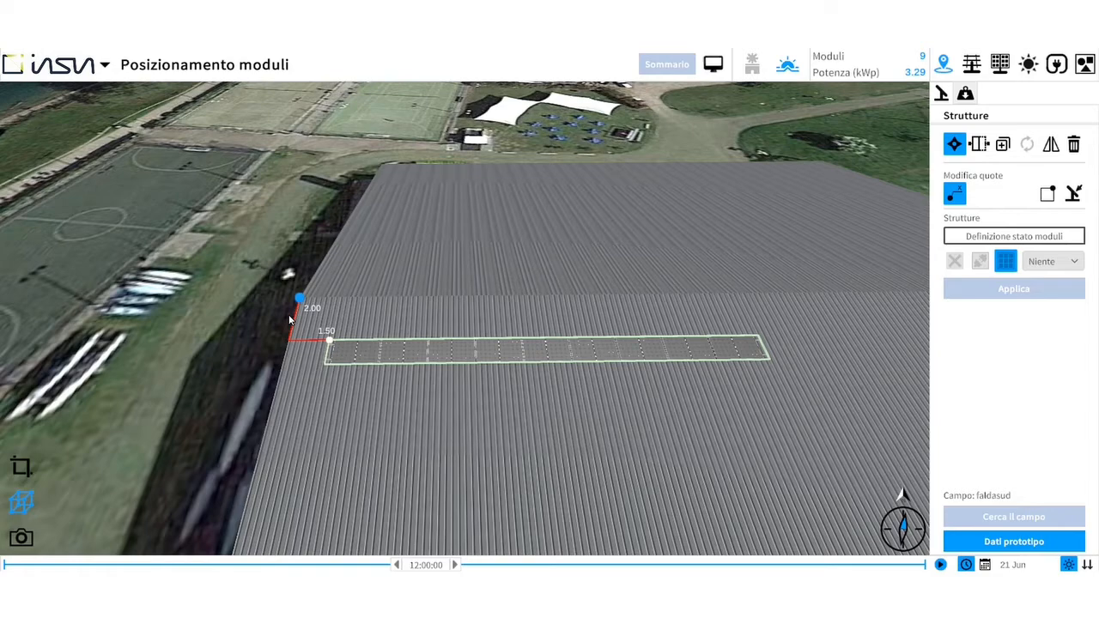
click(958, 196)
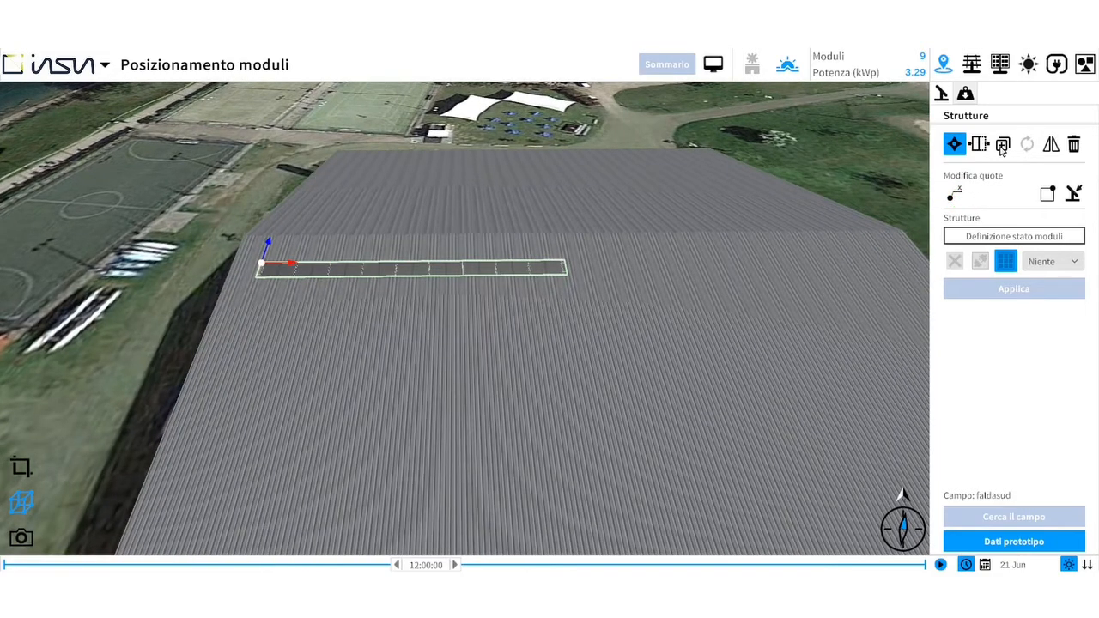
Duplicate the nine-module row down the roof slope with 19 copies at 1.016 m spacing.
click(1003, 145)
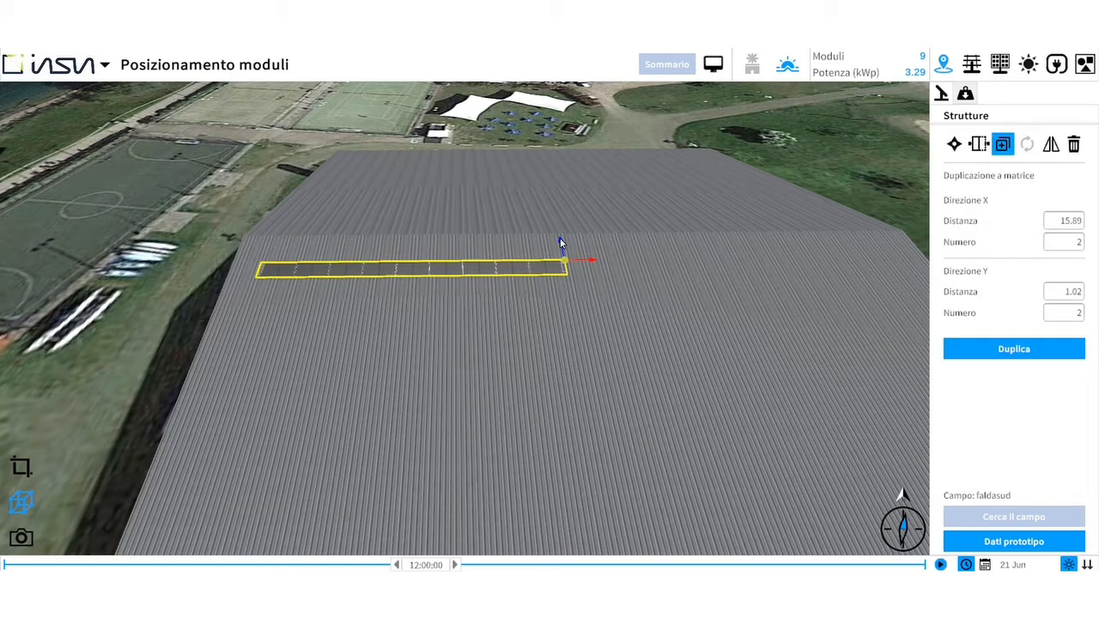
drag(559, 239, 563, 248)
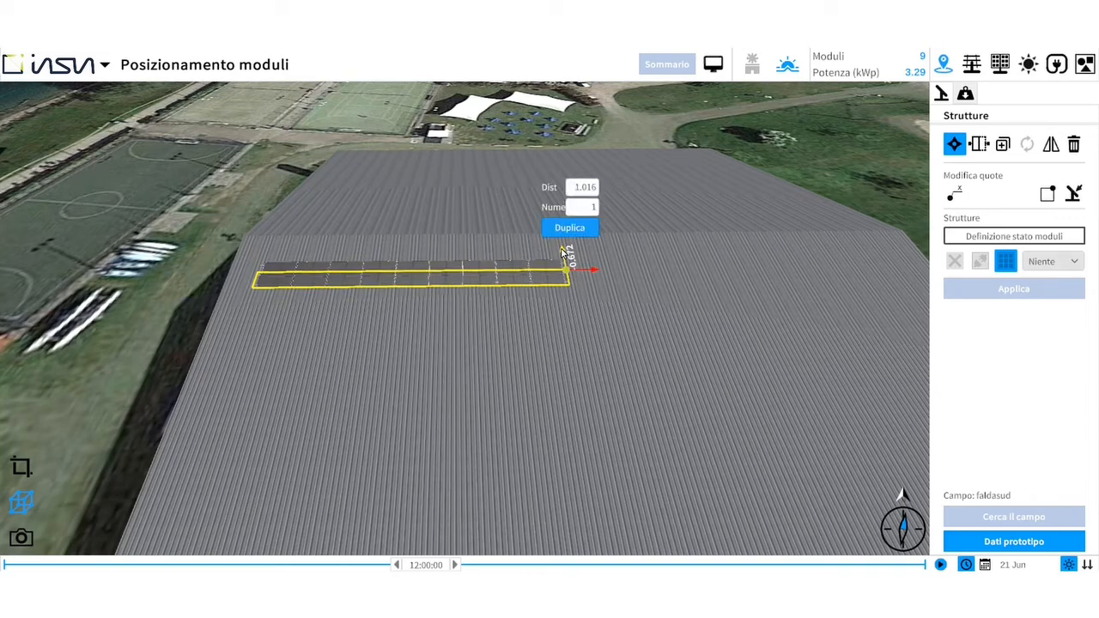
click(595, 210)
text(19)
click(585, 227)
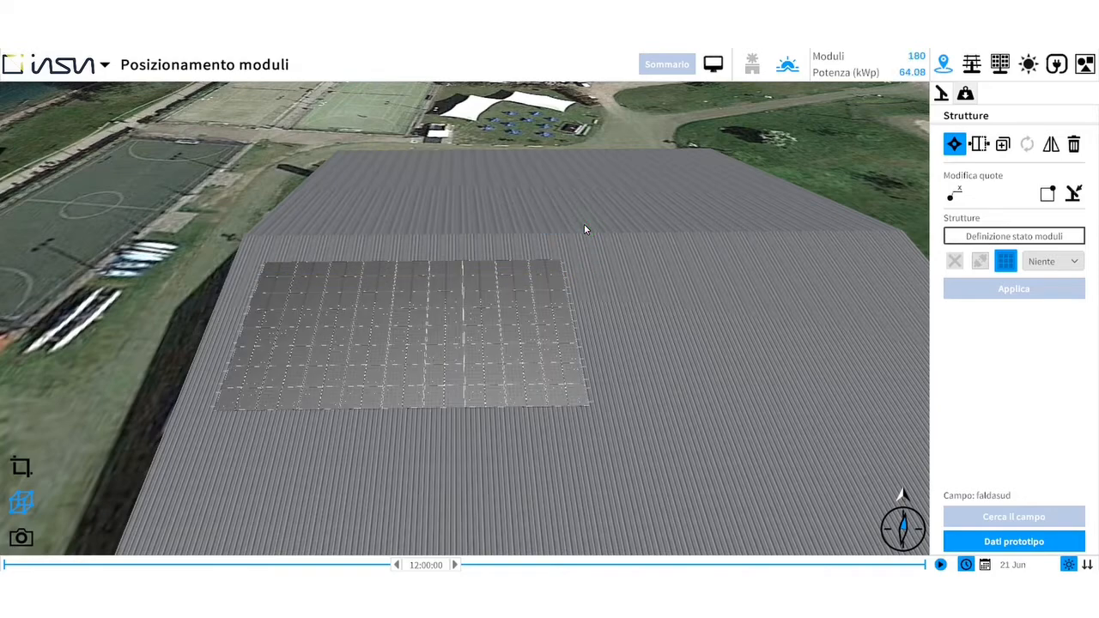
Duplicate the uppermost row once parallel to the ridge, about 16.78 m towards the empty side of the roof.
scroll(584, 228, up, 4)
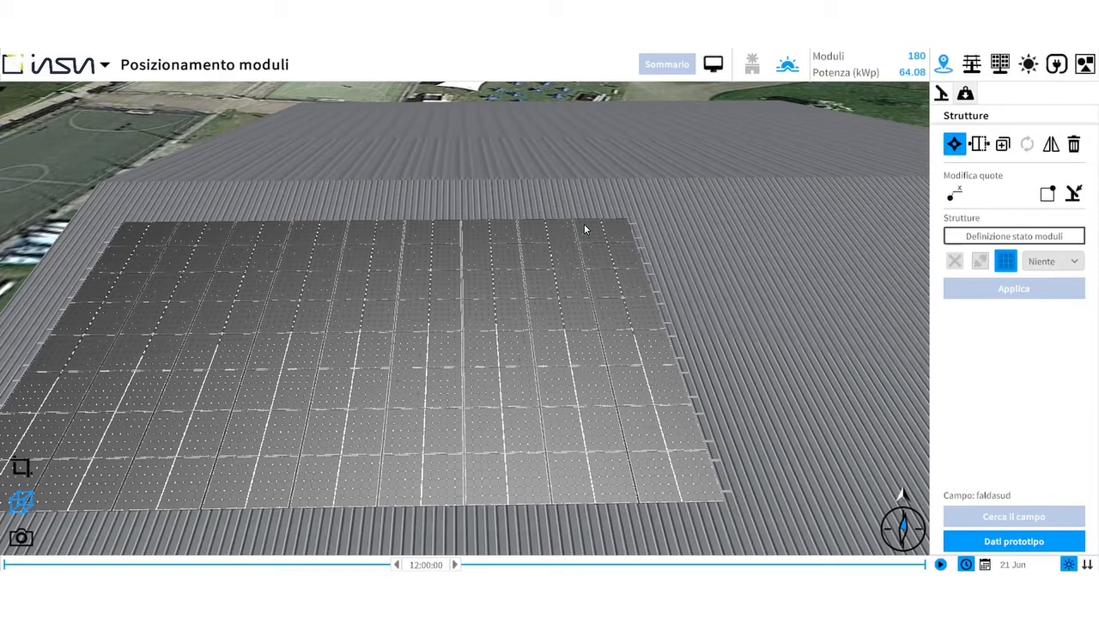
scroll(575, 231, up, 5)
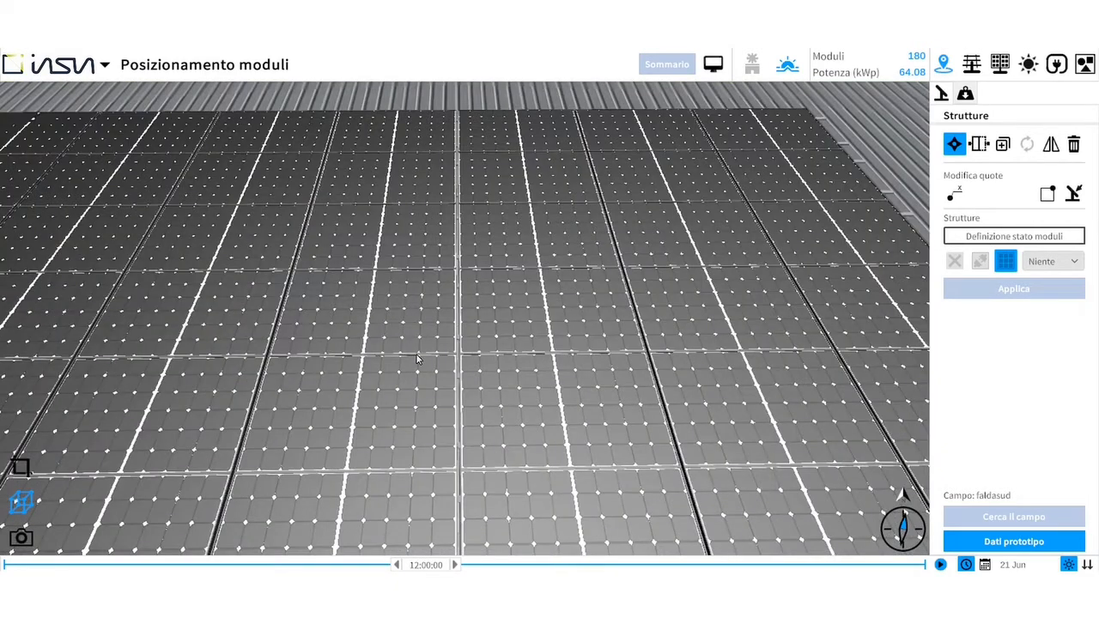
scroll(418, 358, down, 3)
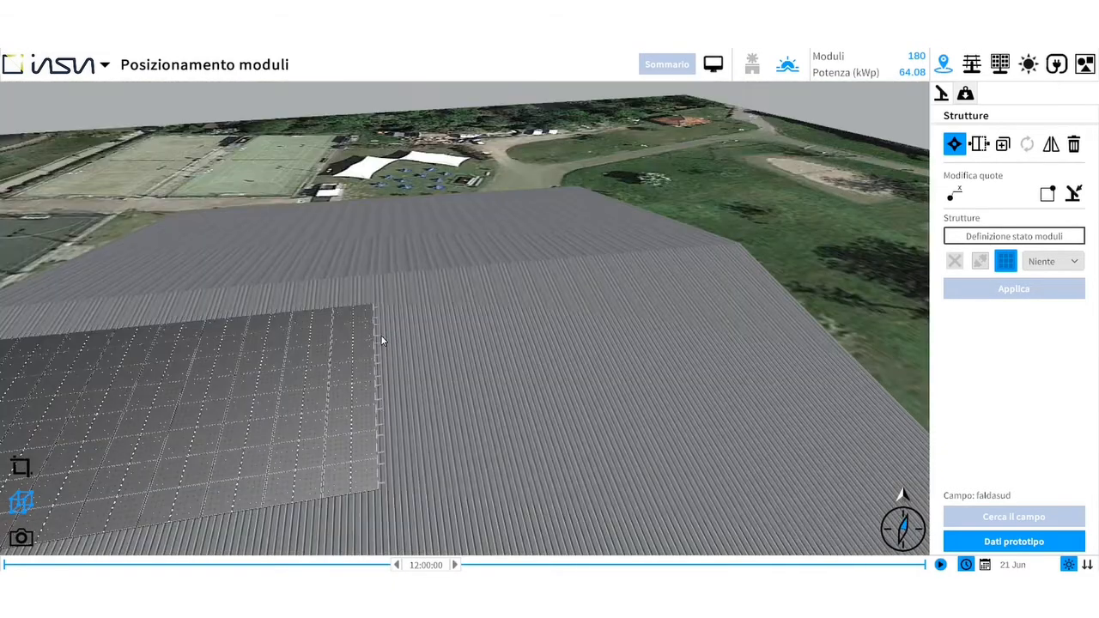
click(337, 315)
click(1003, 144)
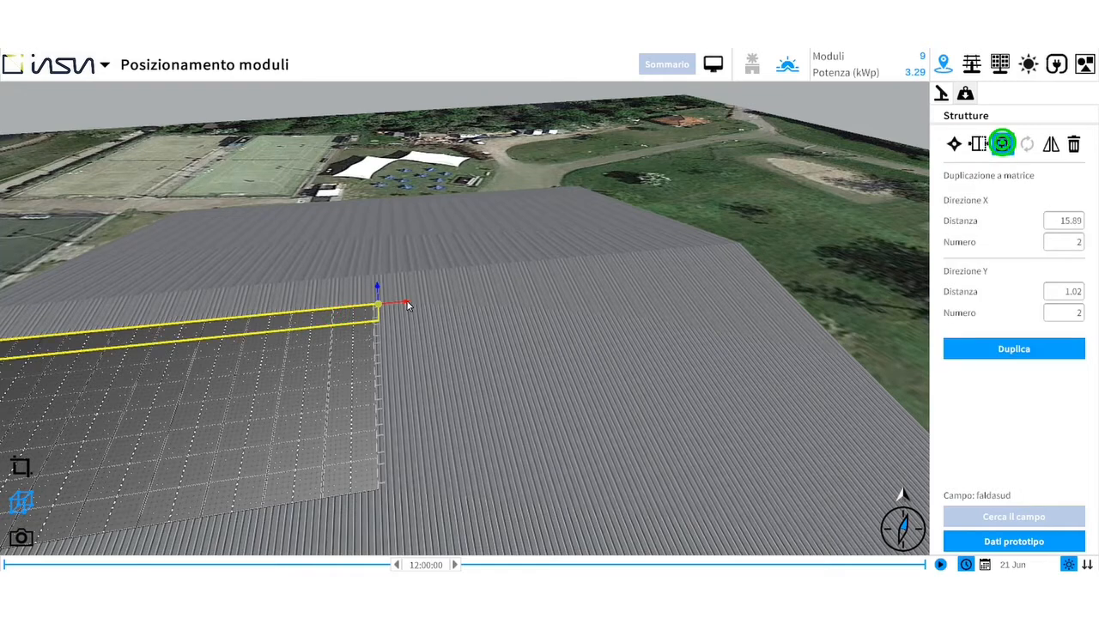
drag(406, 300, 761, 297)
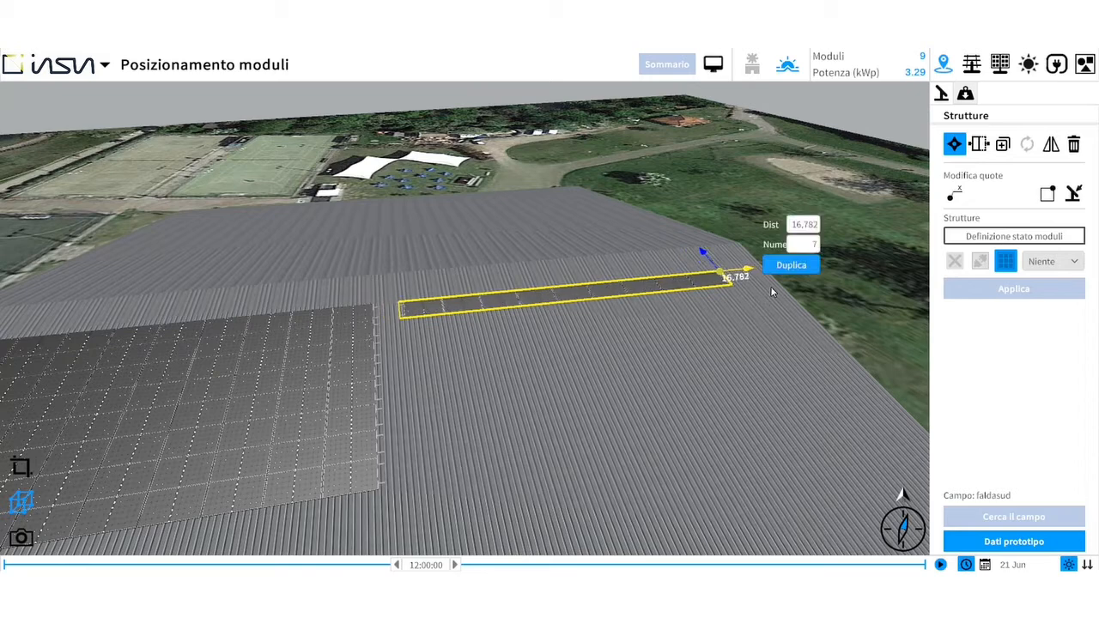
double_click(816, 247)
click(807, 267)
Set the copied row's offset from the roof's far side edge to 1.5 m.
key(d)
key(w)
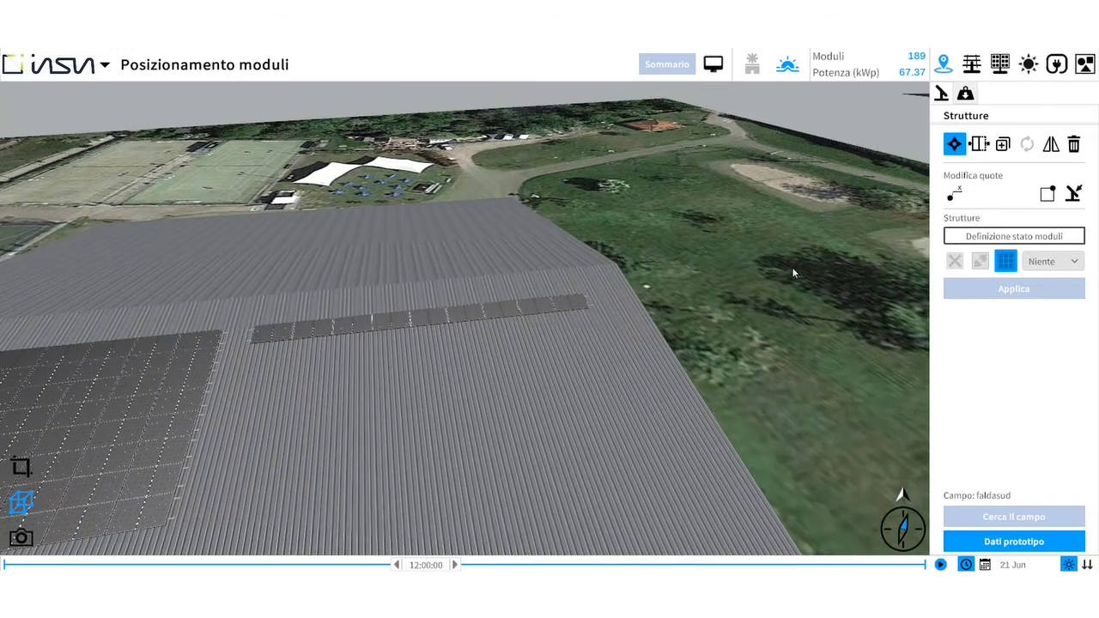
click(552, 308)
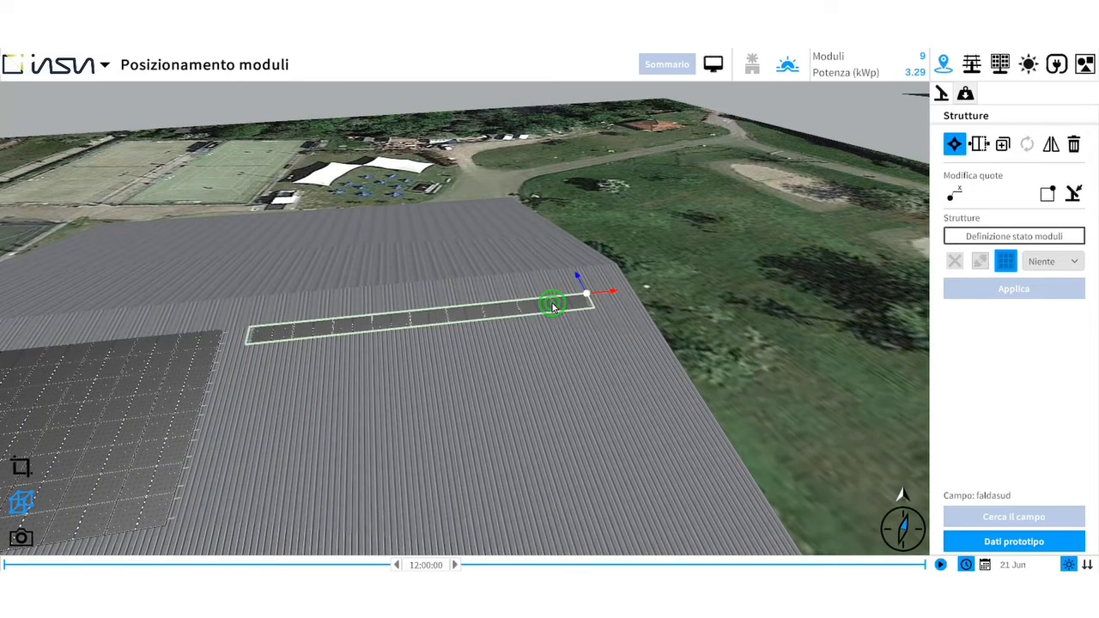
click(953, 192)
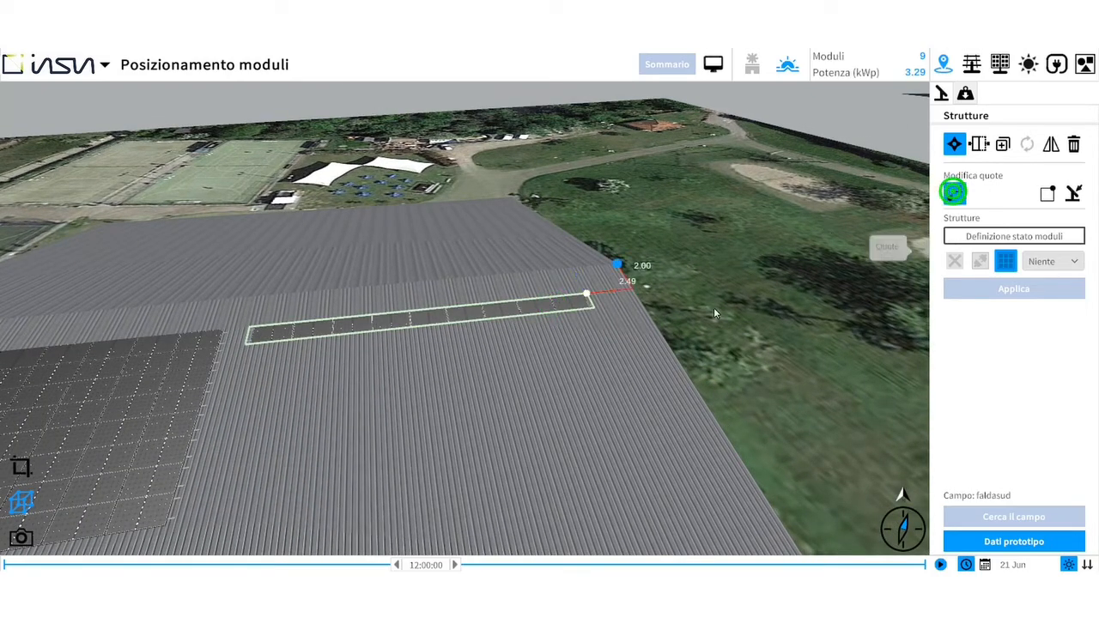
drag(714, 309, 626, 352)
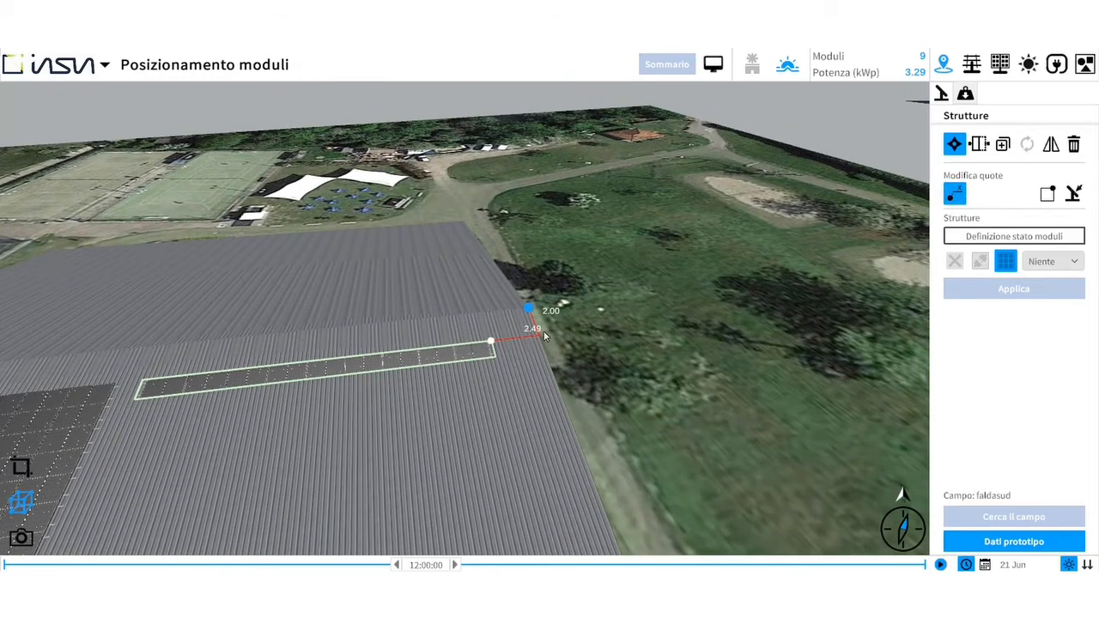
double_click(531, 332)
text(1.5)
key(Return)
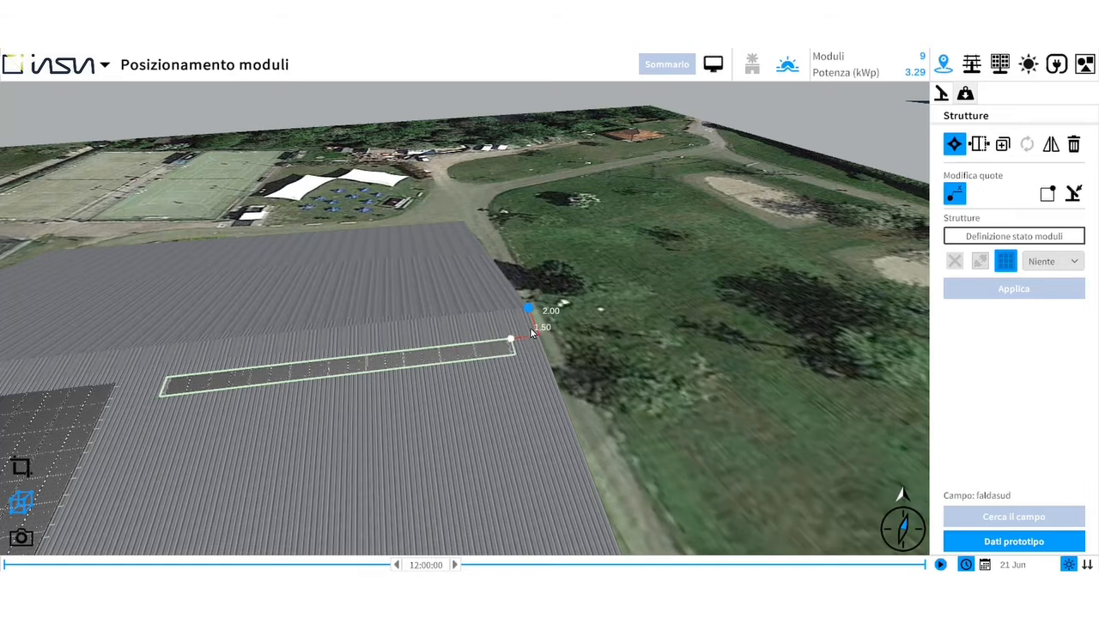
Duplicate the copied nine-module row down the roof slope with 7 copies at 1.016 m spacing.
click(1003, 144)
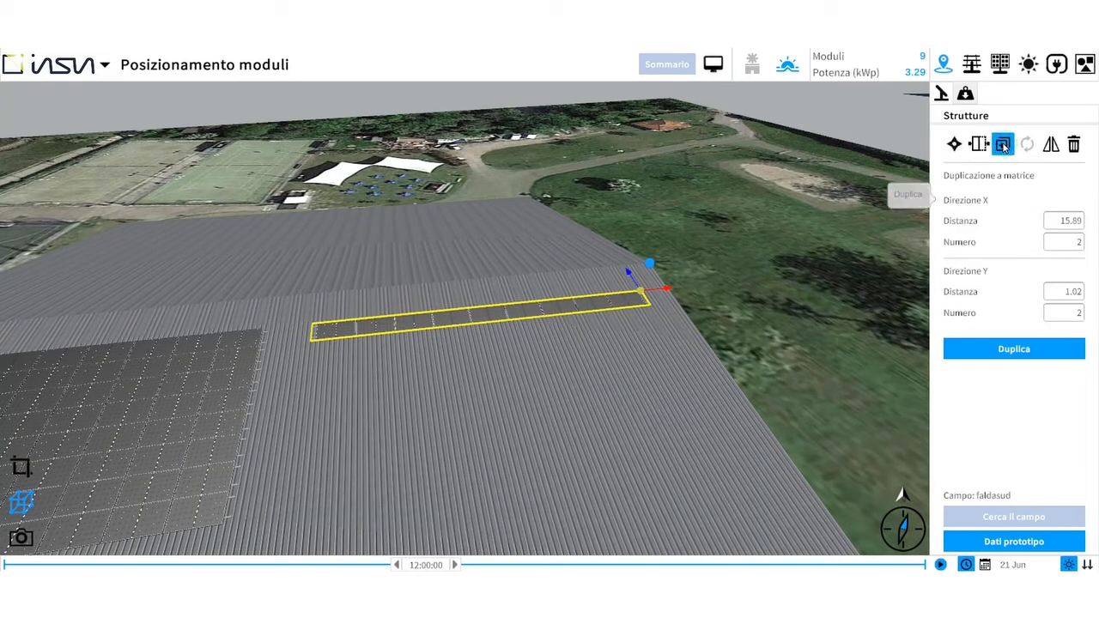
click(629, 273)
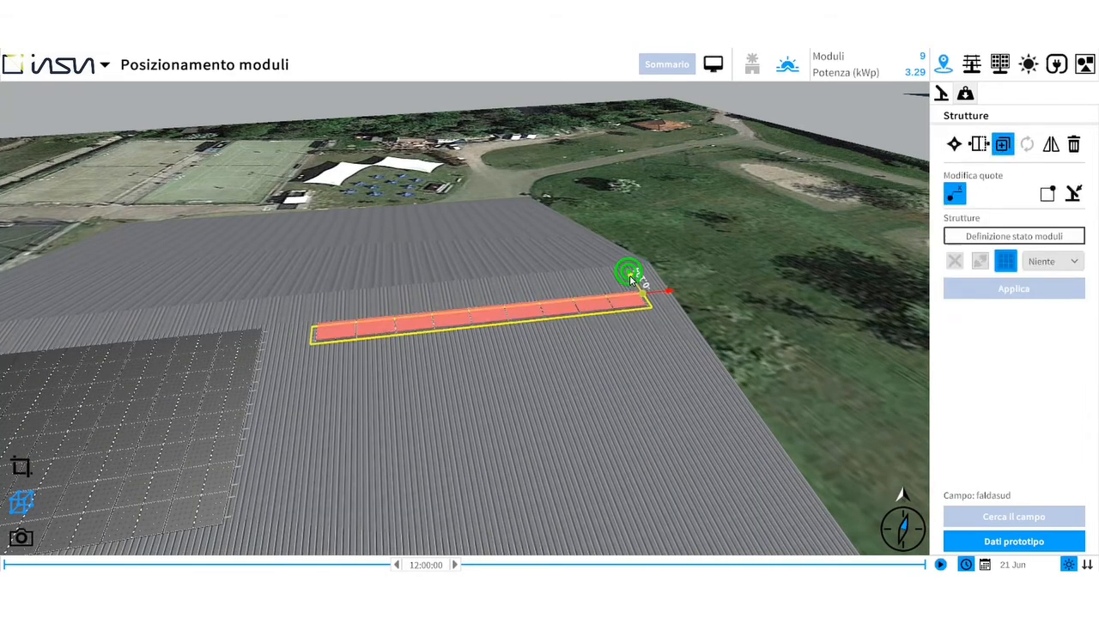
click(652, 240)
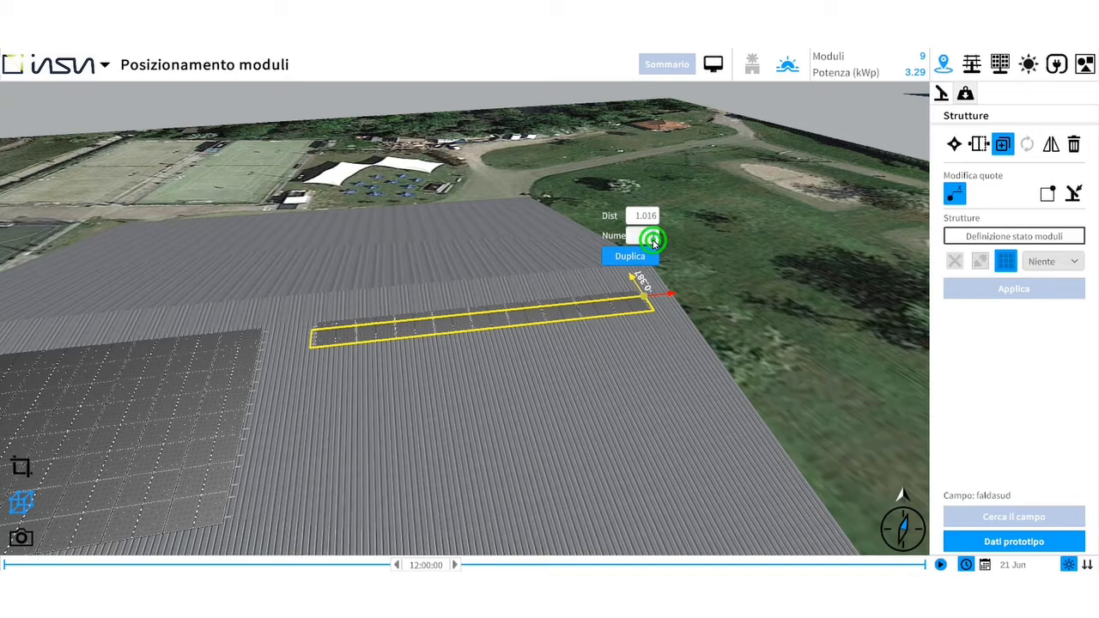
text(7)
click(643, 255)
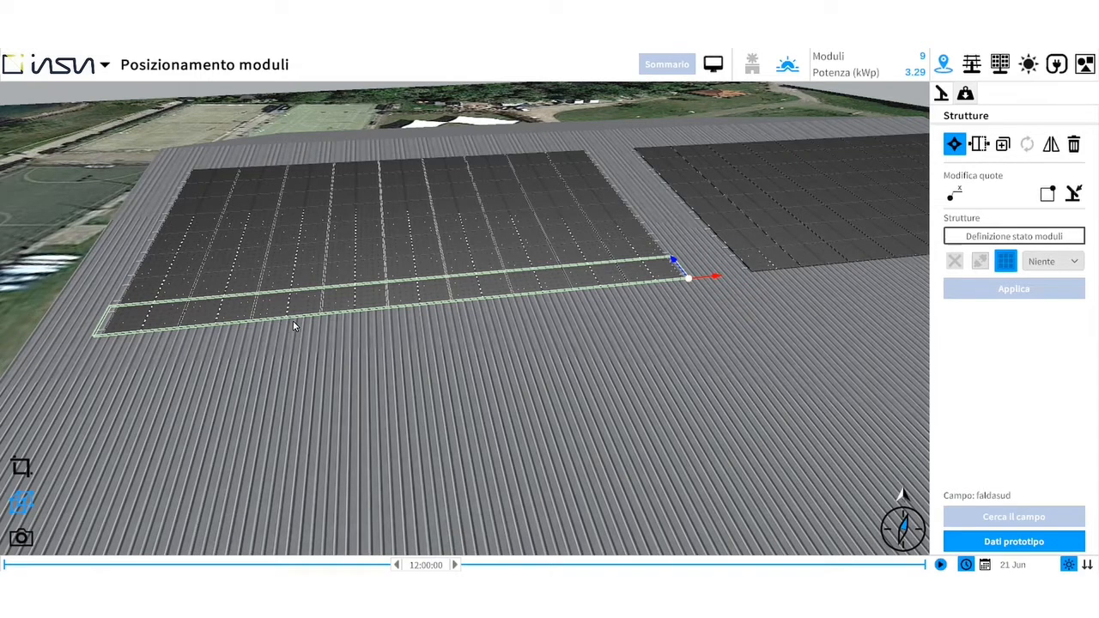
Duplicate the lowest row of the first module block down the slope with 7 copies at a wider row spacing.
click(1002, 145)
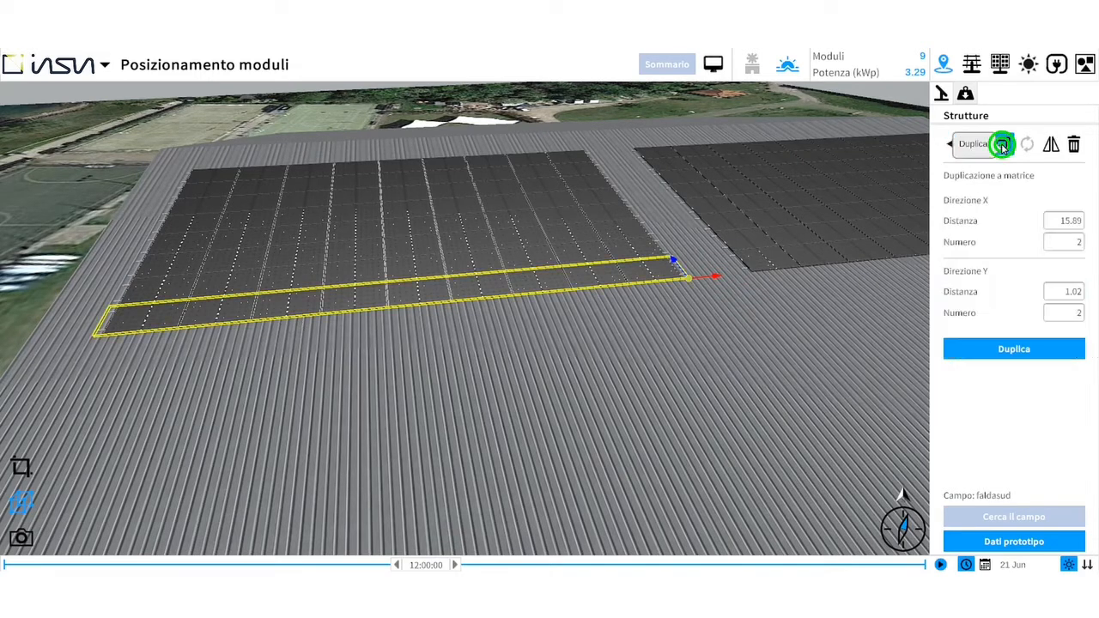
click(675, 260)
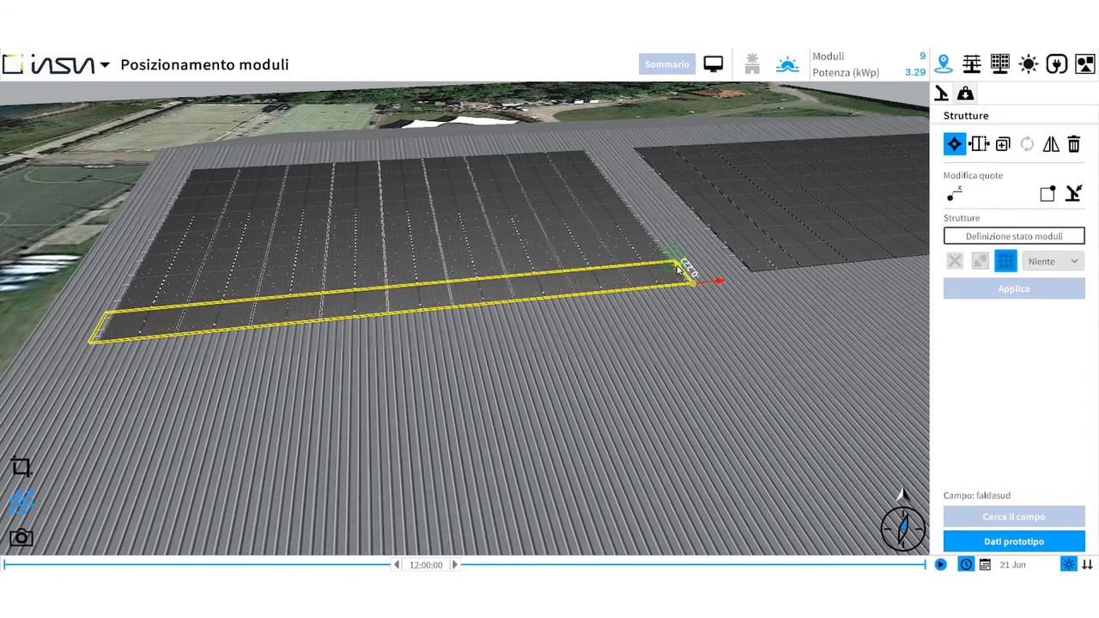
drag(677, 270, 680, 274)
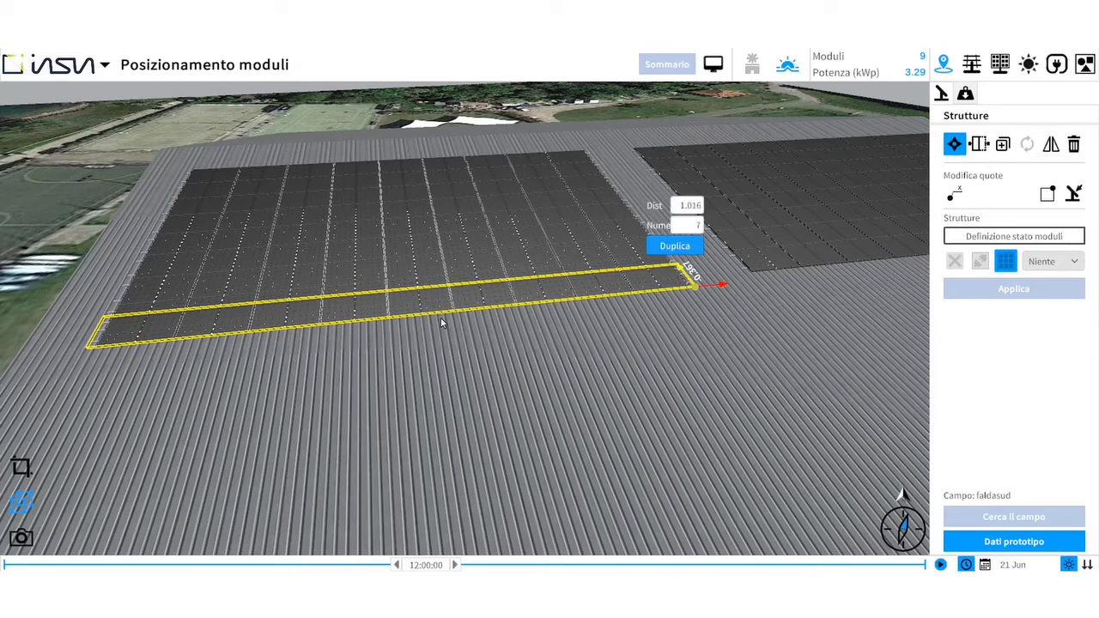
click(691, 206)
key(BackSpace)
text(1)
click(677, 246)
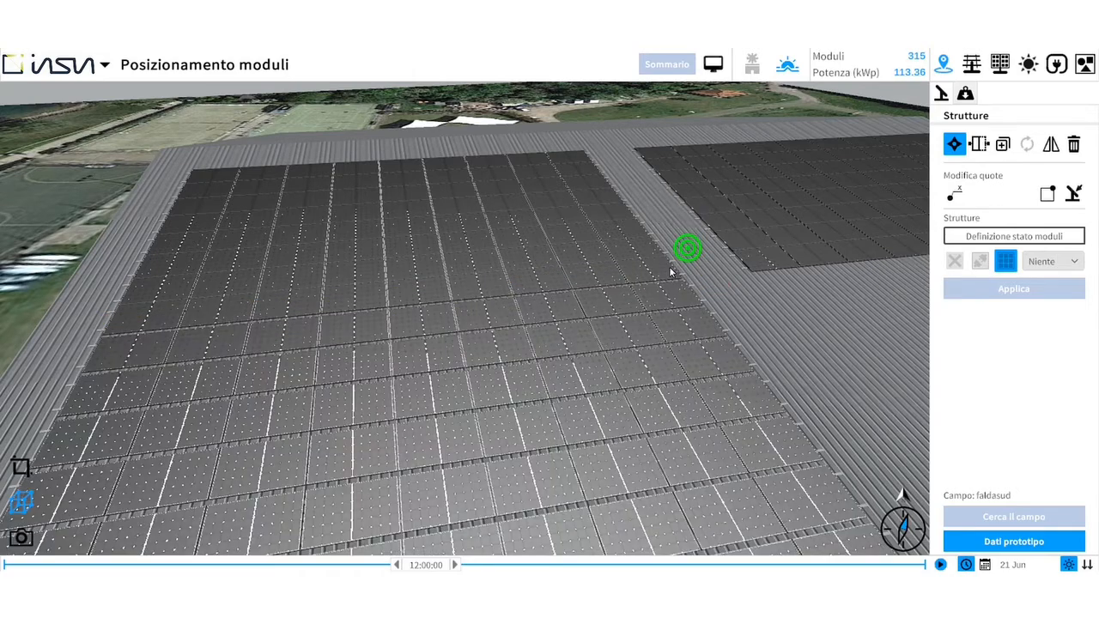
scroll(546, 411, up, 2)
scroll(546, 411, up, 2)
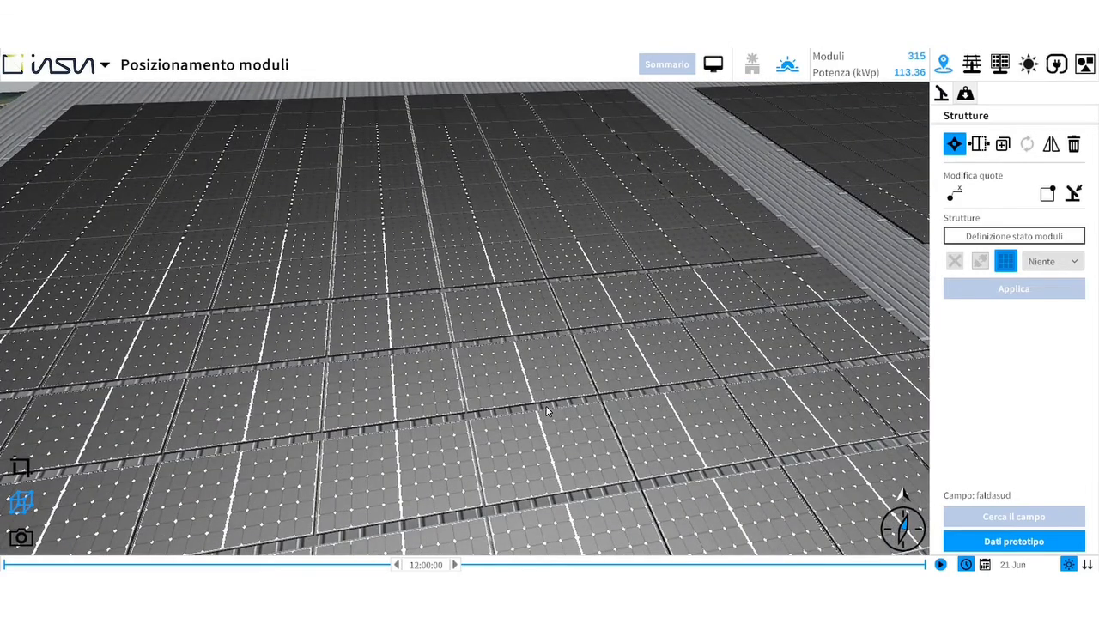
scroll(547, 411, down, 2)
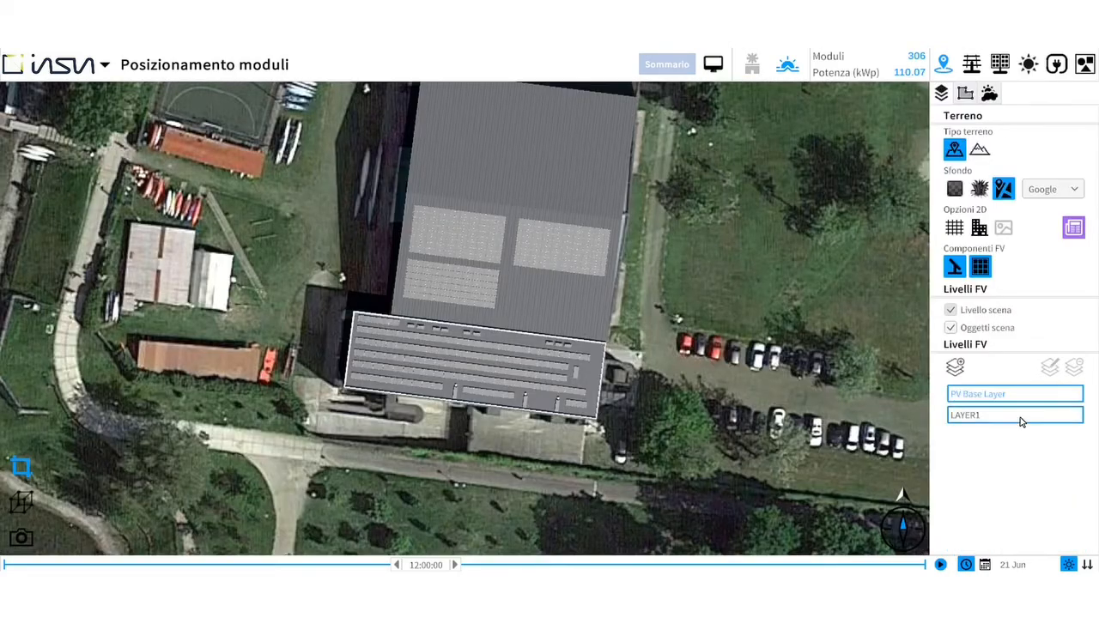
Make LAYER1 the active PV layer and show the warehouse in 3D with its empty south pitch in view.
click(1020, 418)
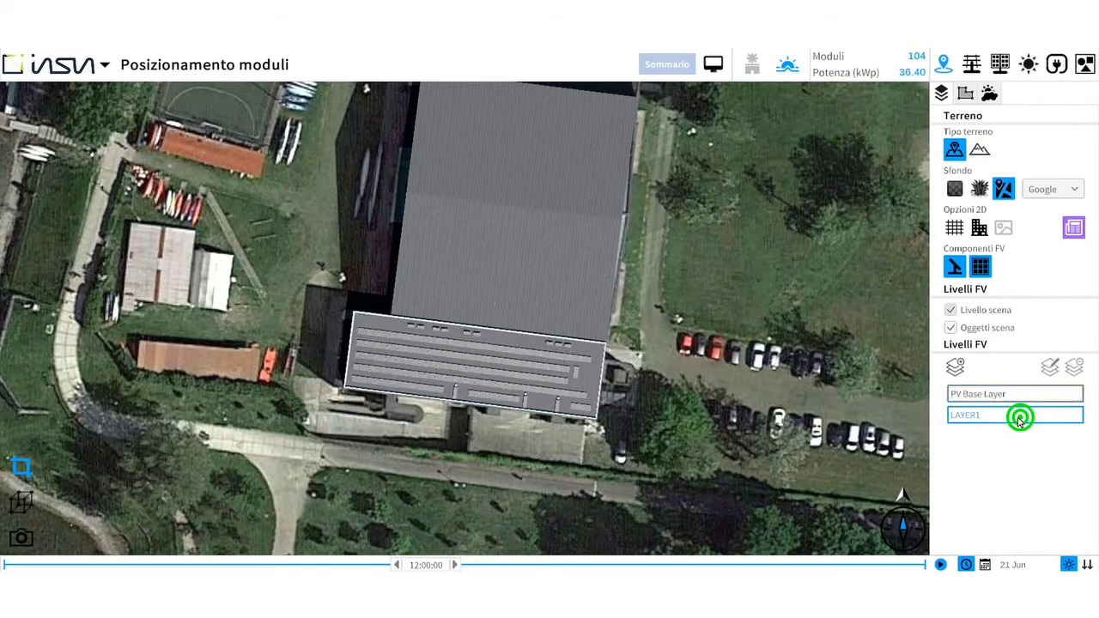
click(22, 502)
drag(733, 290, 704, 375)
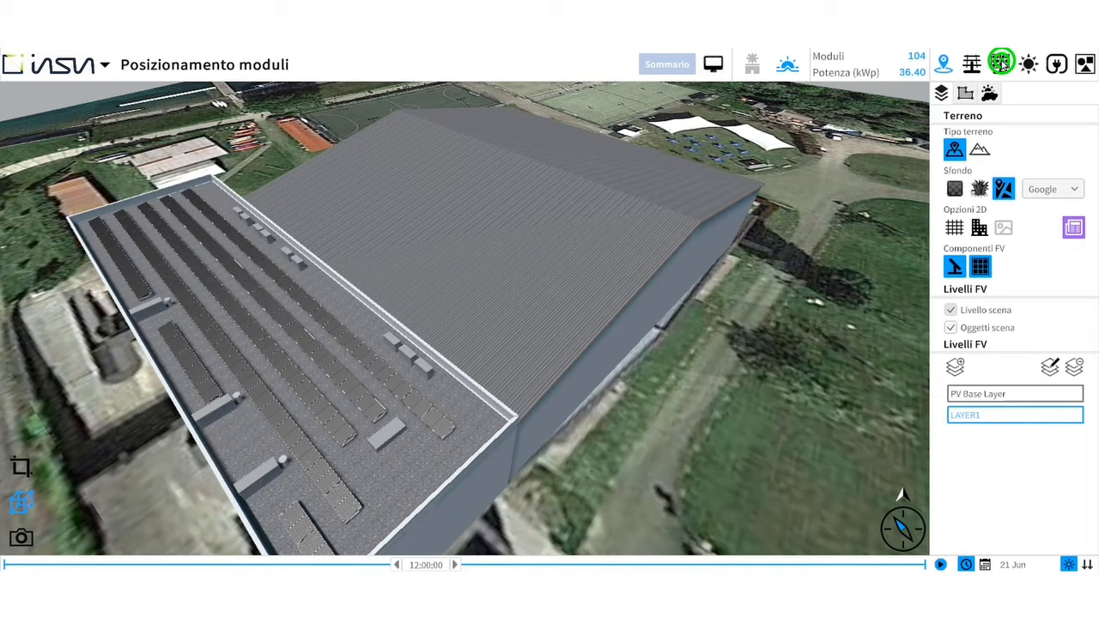
Select the warehouse's south roof pitch as the field for defining offsets.
click(1000, 65)
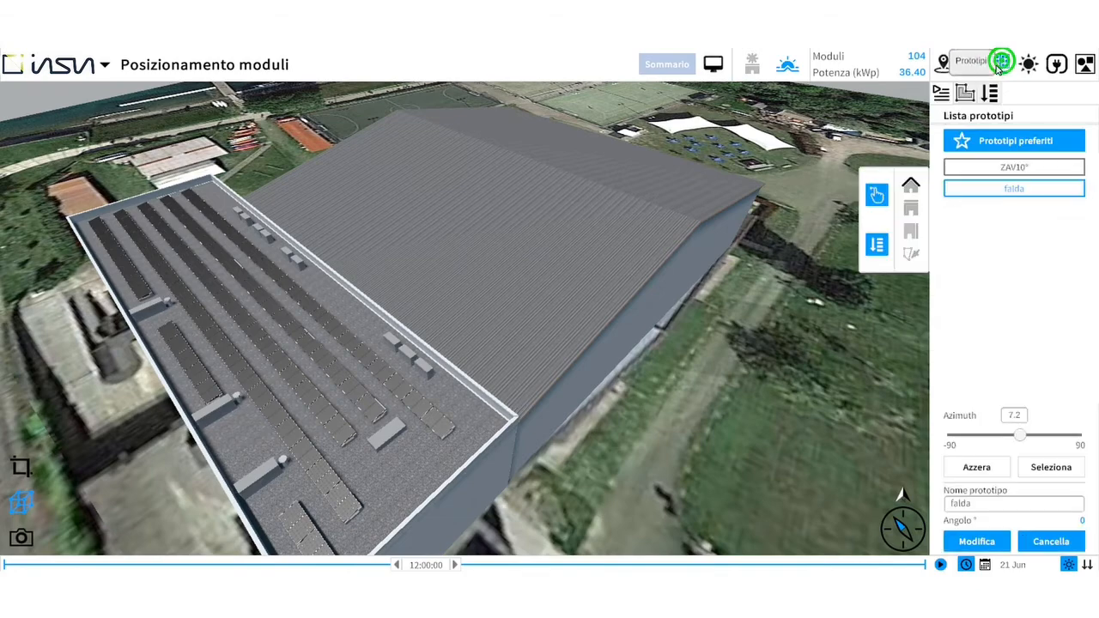
click(965, 93)
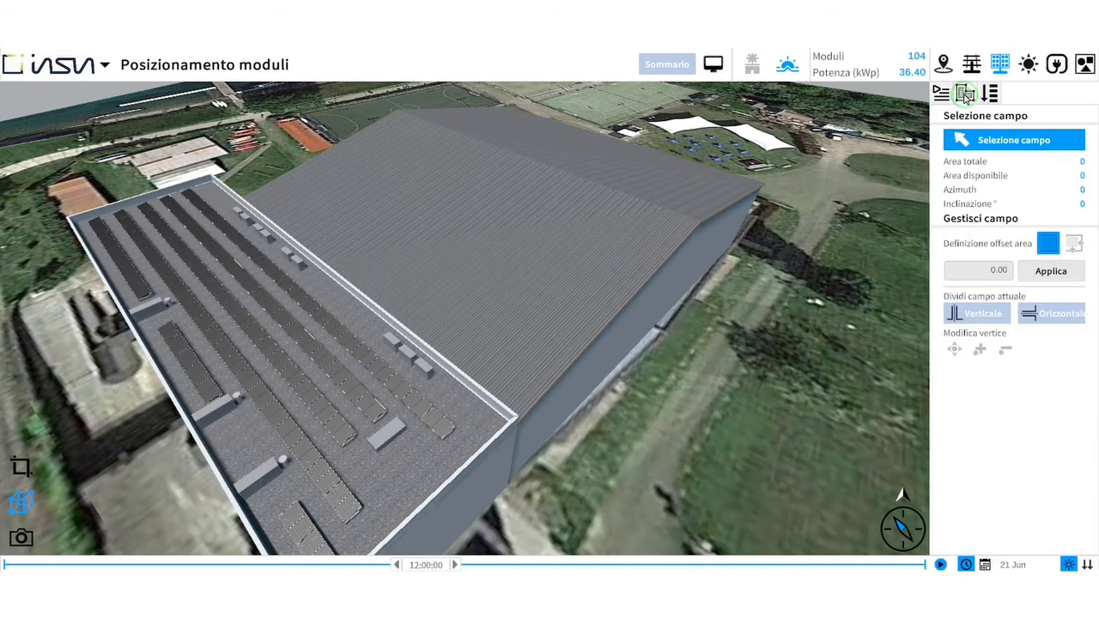
click(1015, 143)
click(533, 241)
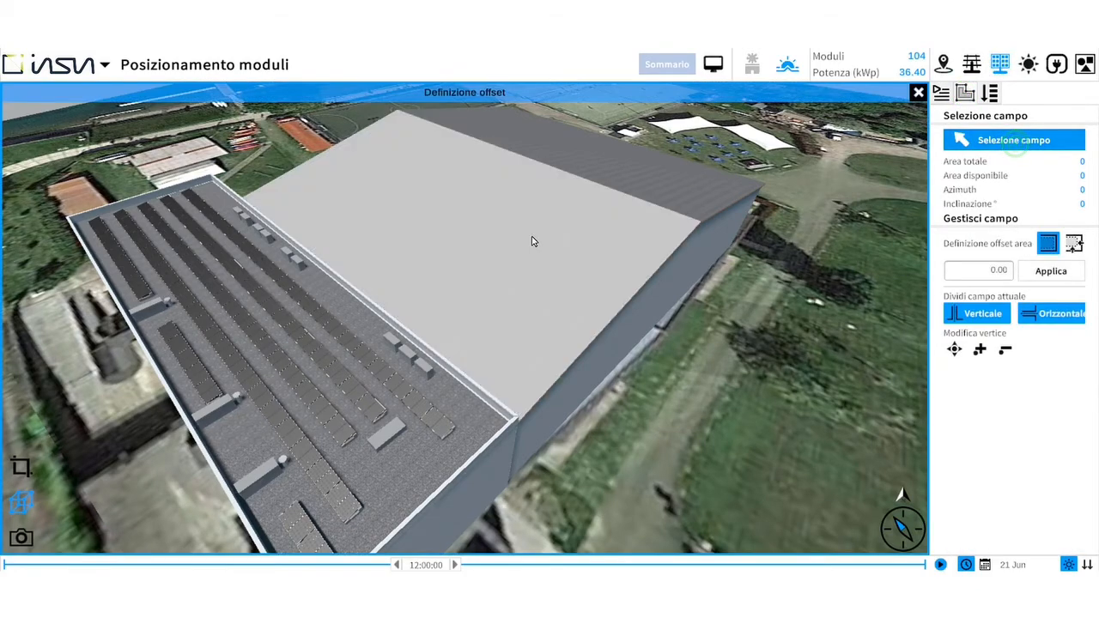
click(532, 241)
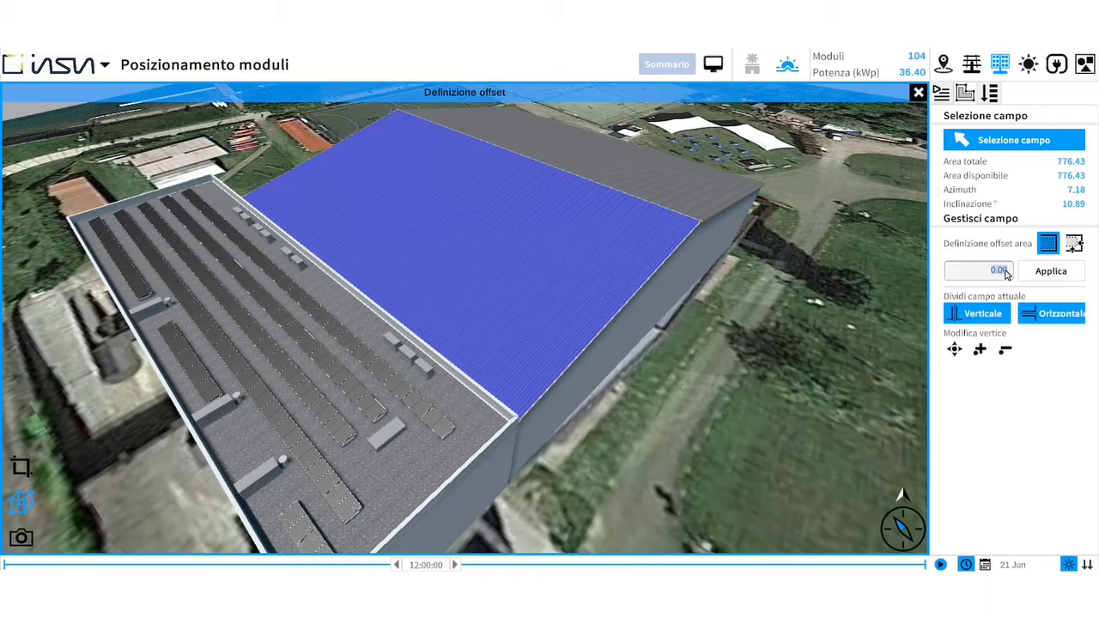
Apply a uniform 2 m offset to all edges of the selected south pitch.
click(1075, 244)
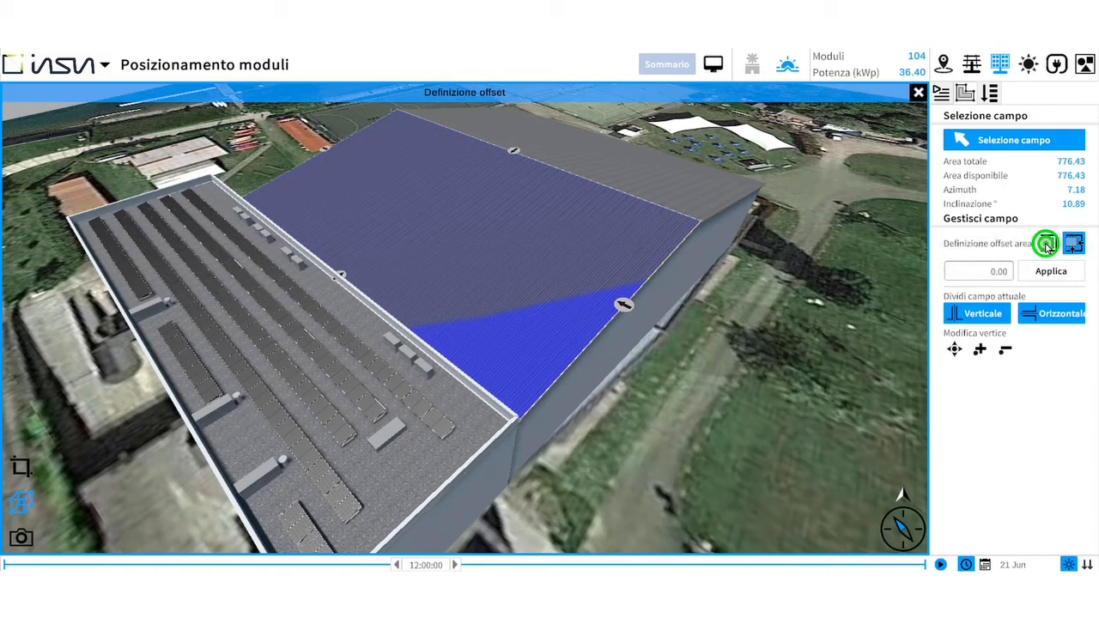
click(1049, 245)
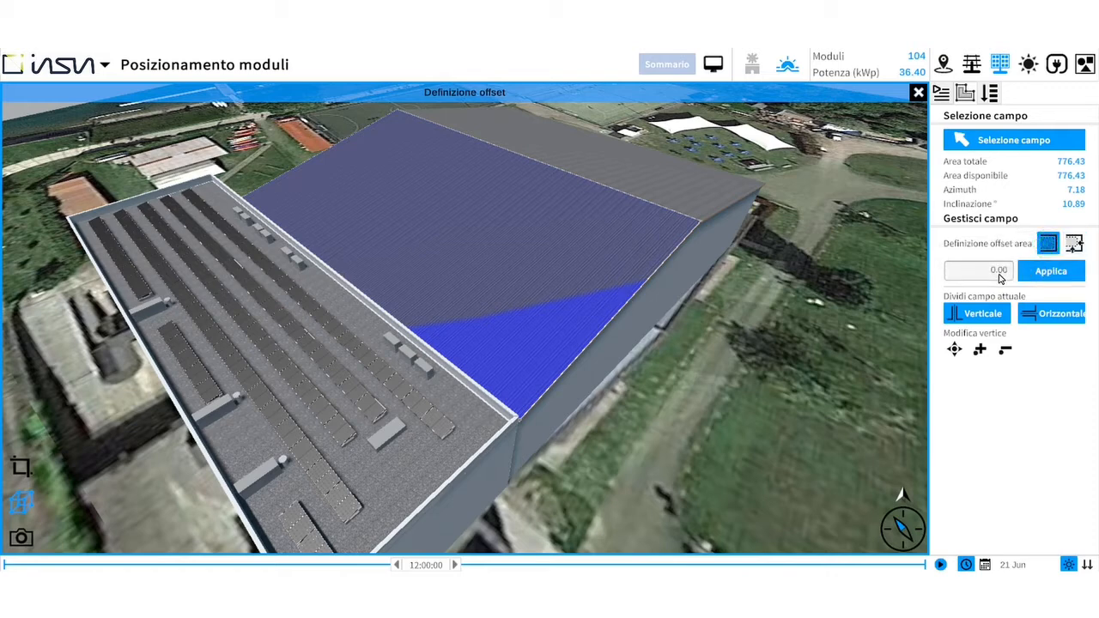
click(1000, 275)
text(2)
click(1062, 274)
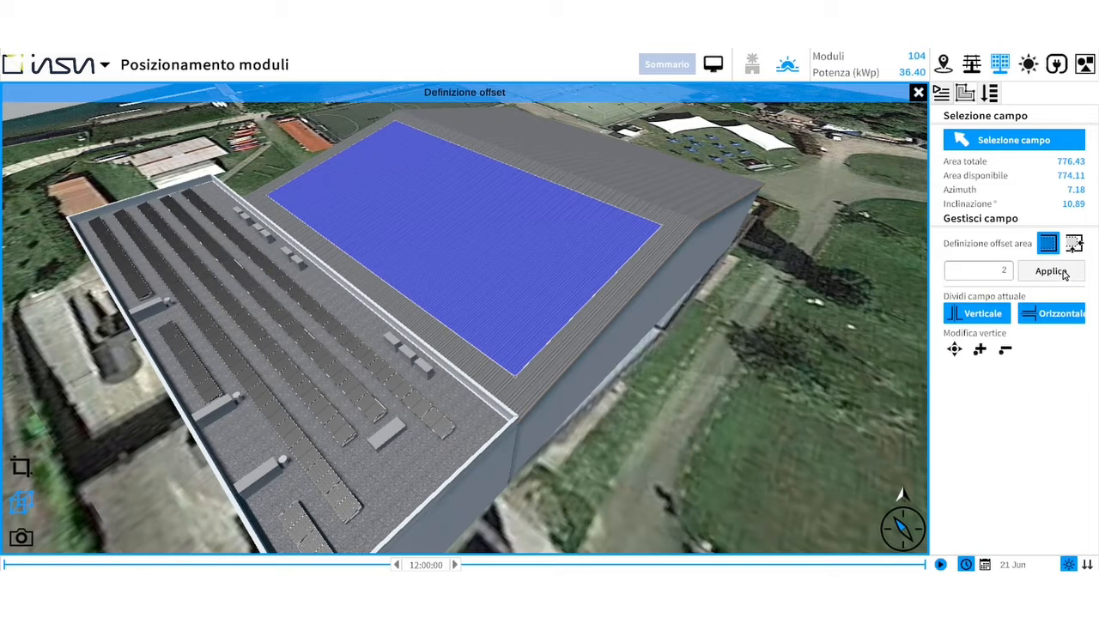
Switch to per-edge offsets and set the pitch's lower eaves edge offset to 3 m.
click(1074, 244)
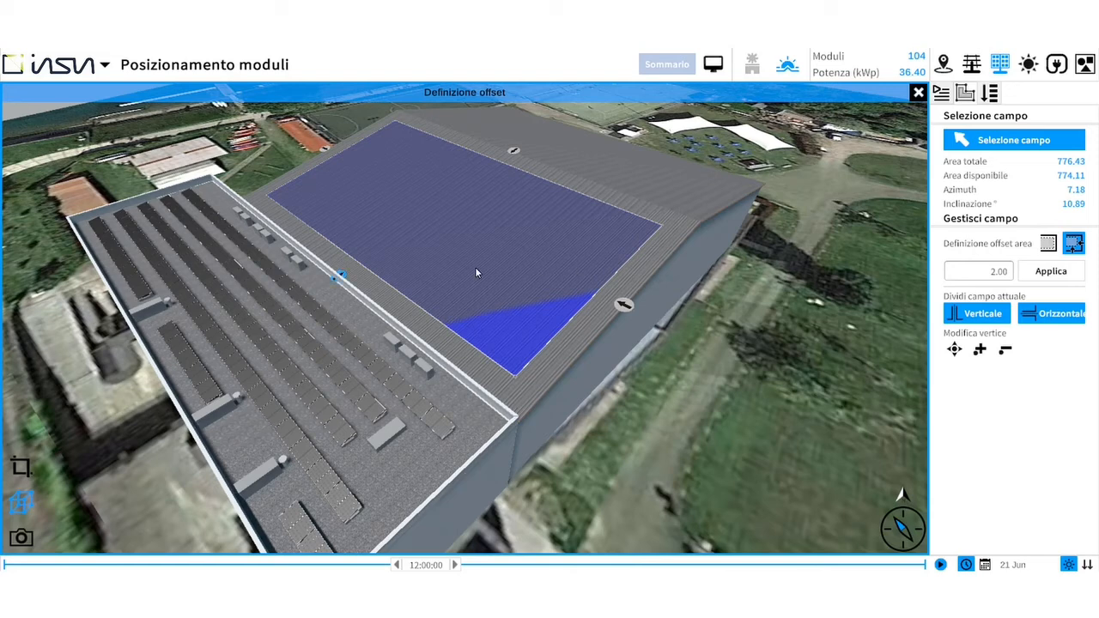
click(343, 275)
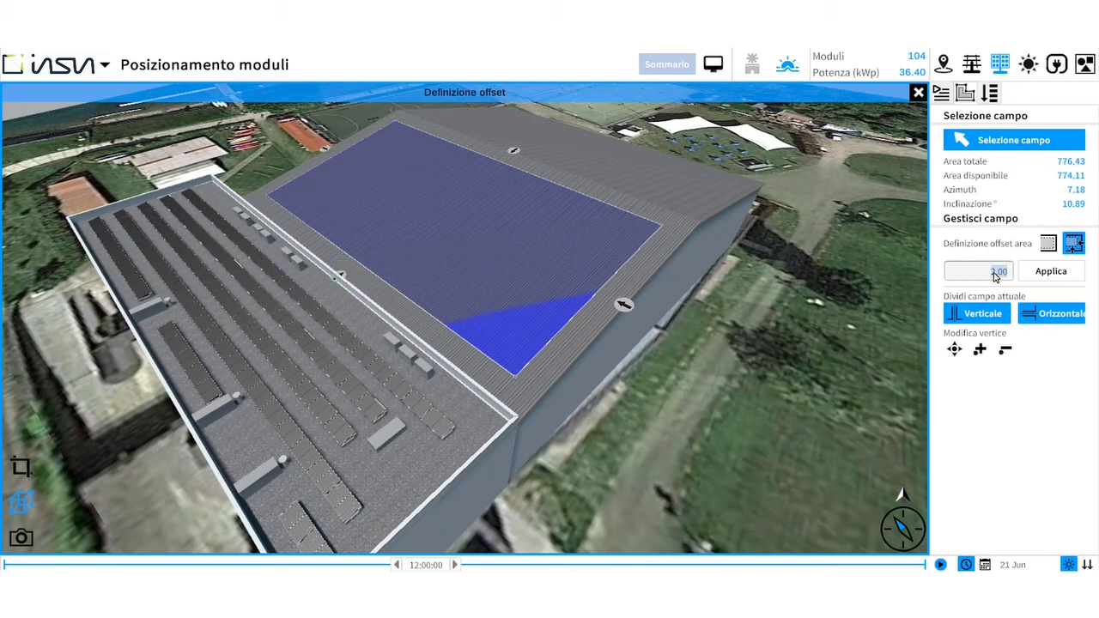
text(3)
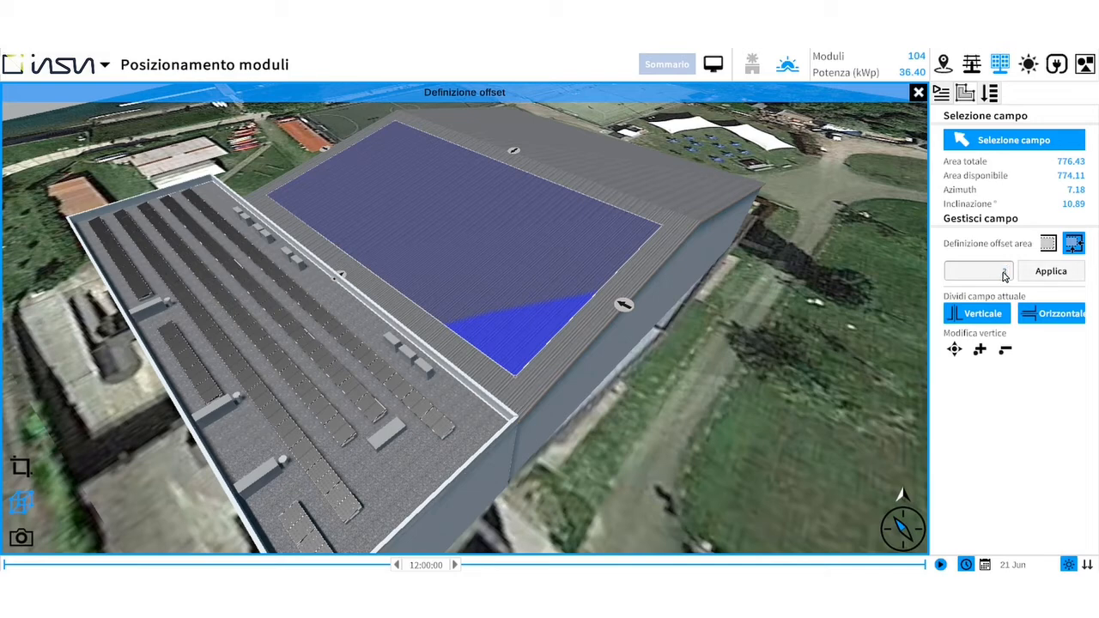
click(1051, 272)
Set the offsets of both side edges of the pitch to 1.5 m.
click(626, 307)
text(1.5)
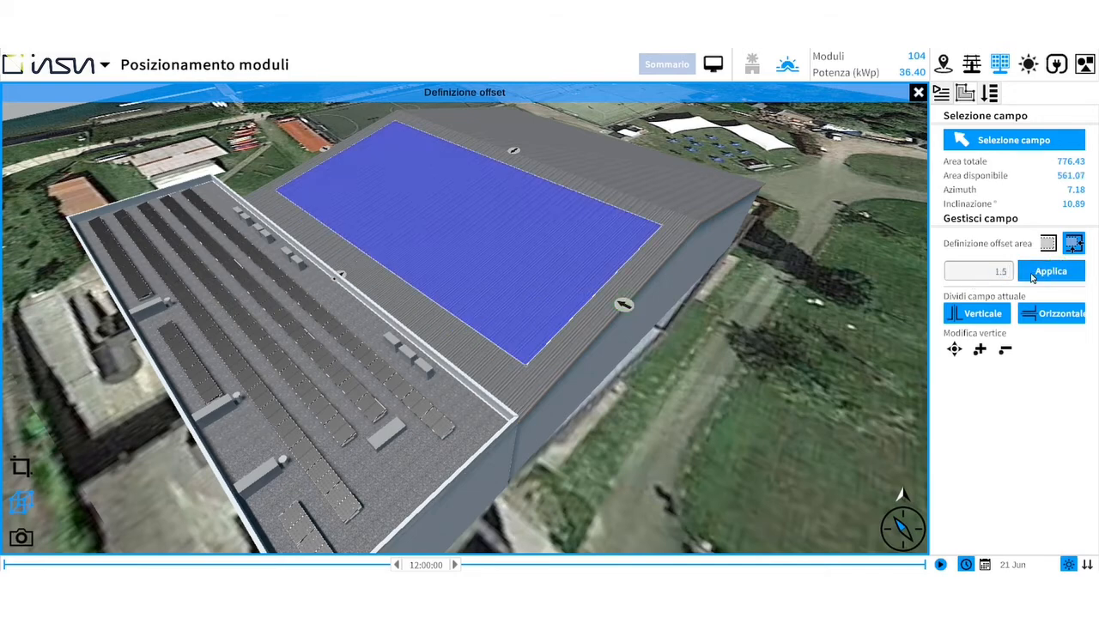
click(1052, 273)
click(324, 150)
text(1.5)
click(1050, 271)
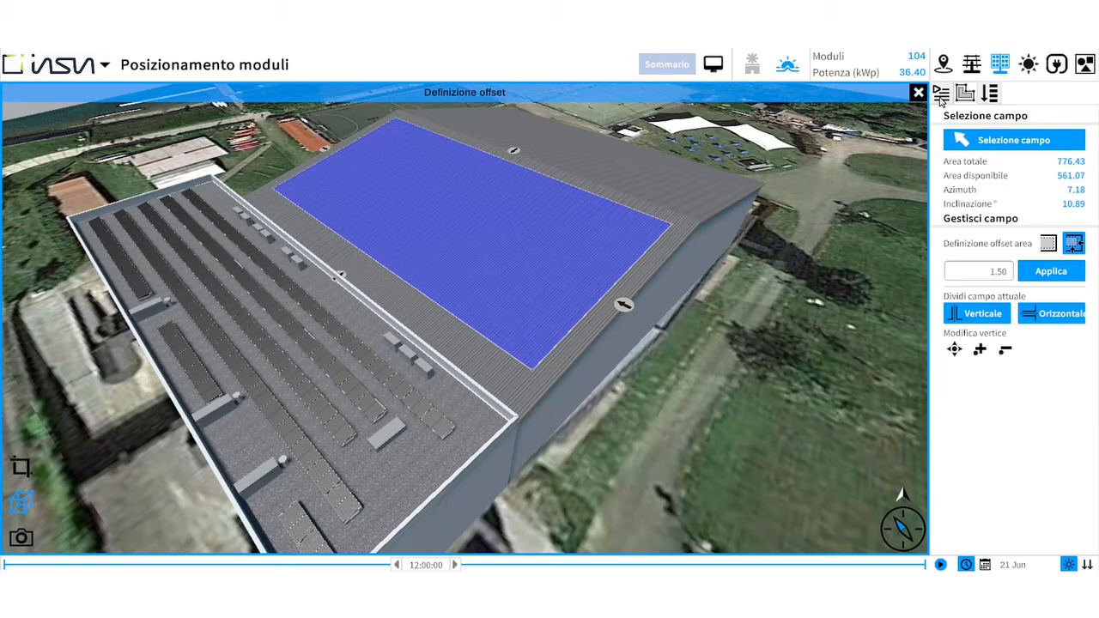
Calculate an automatic fitting of the falda prototype inside the pitch's offset area and place the resulting modules.
click(942, 96)
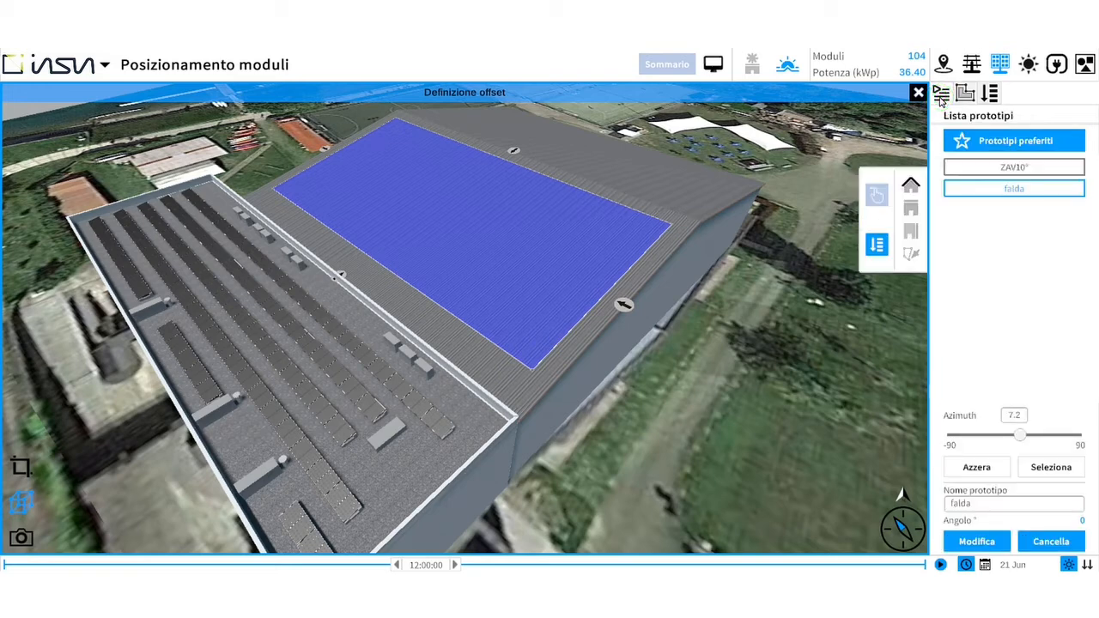
click(879, 247)
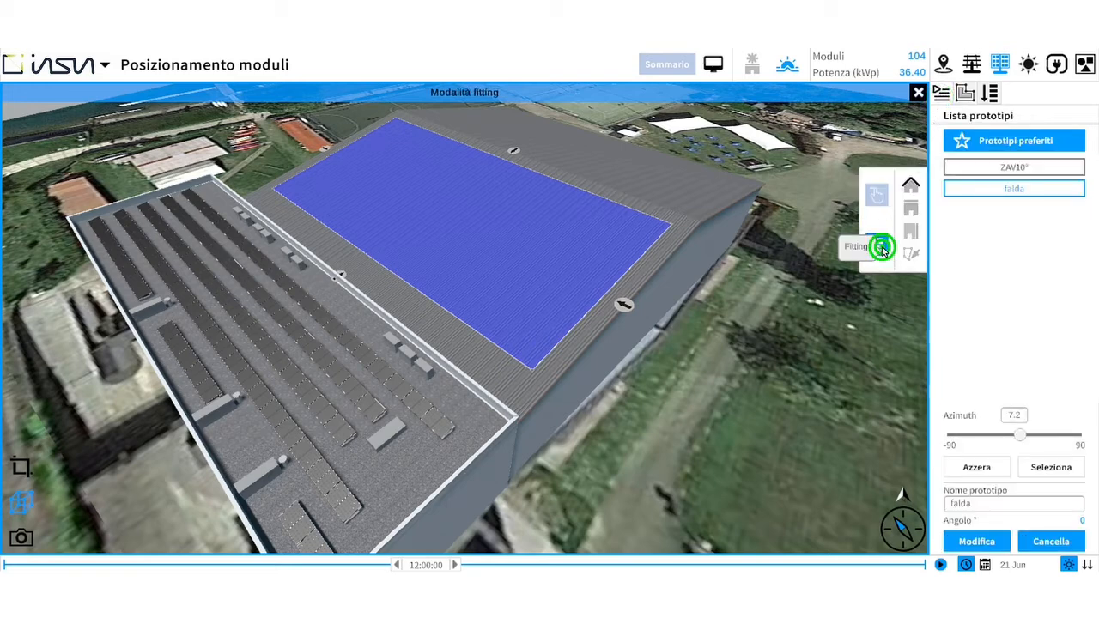
click(563, 273)
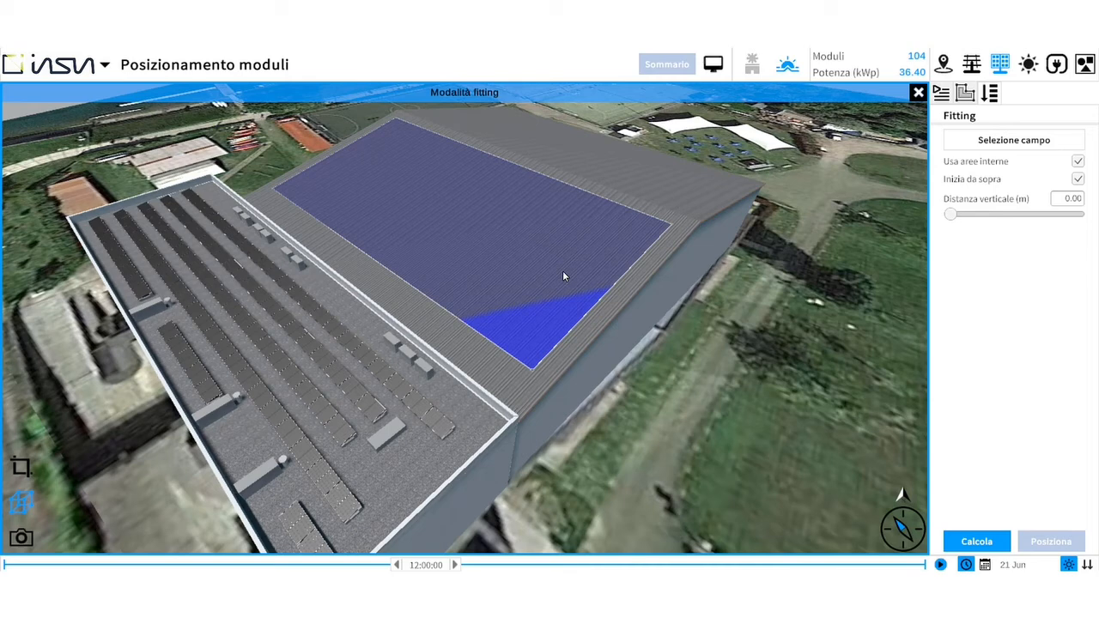
click(989, 539)
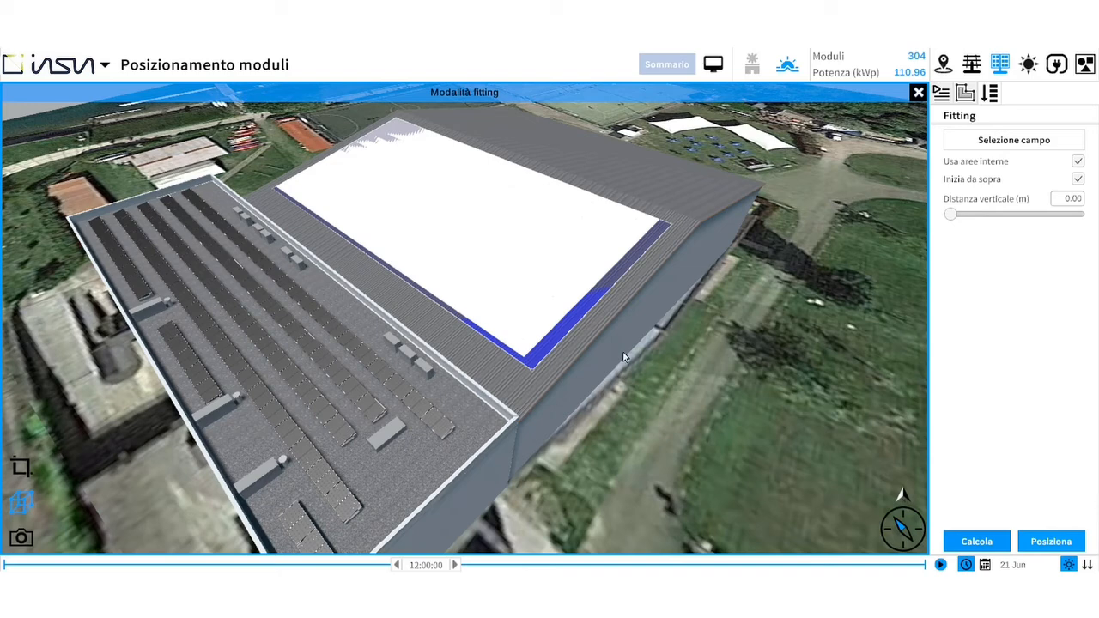
click(1055, 546)
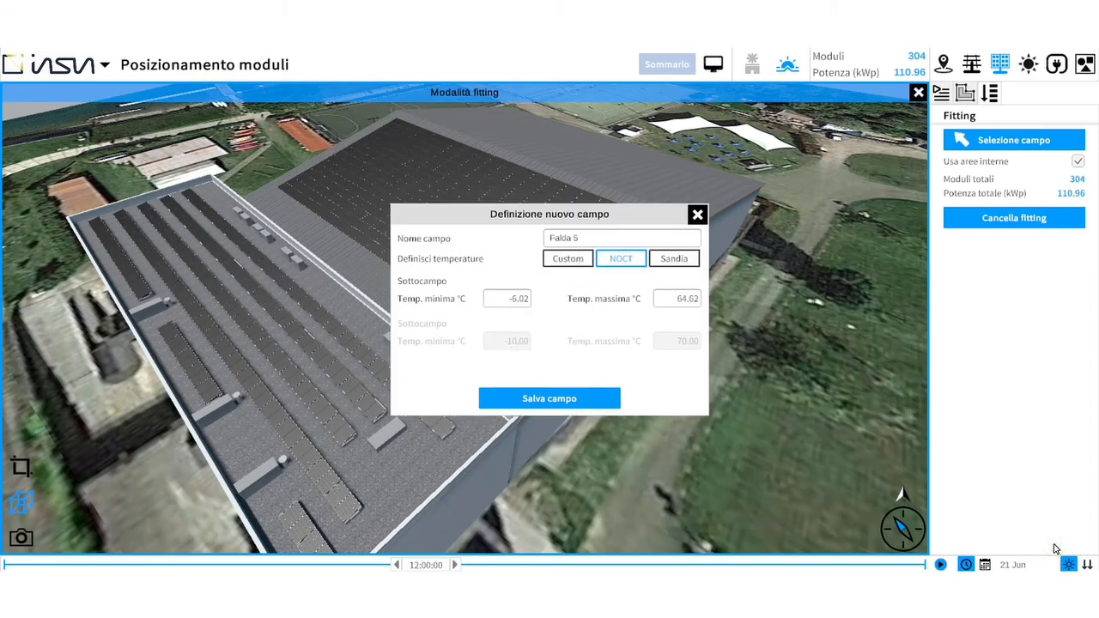
Name the new field falda and save it with the NOCT temperature definition.
click(608, 241)
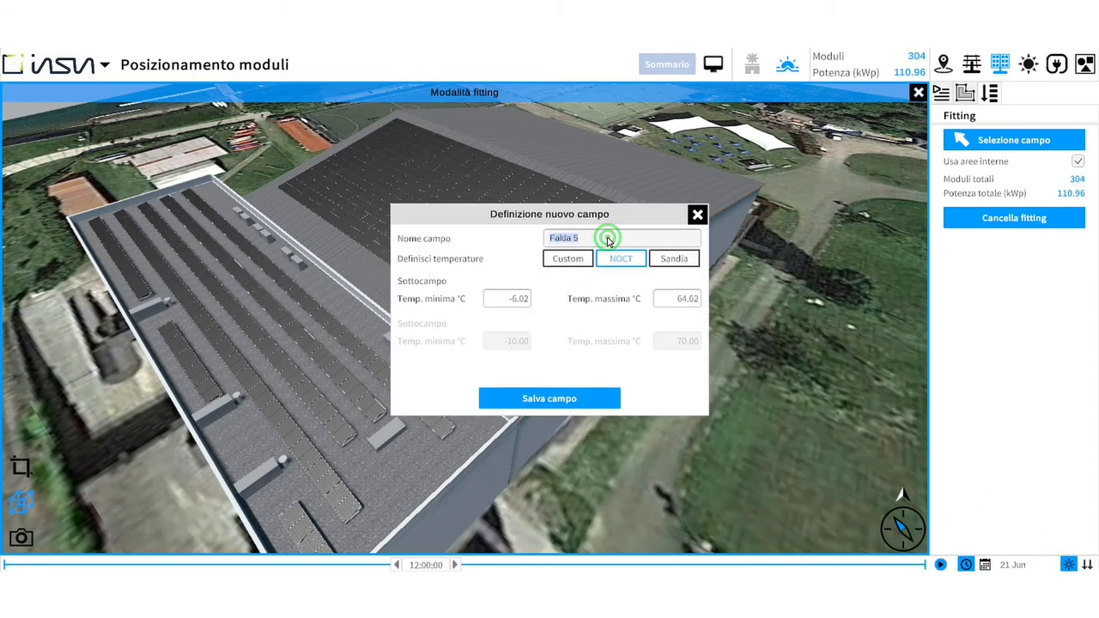
text(falda)
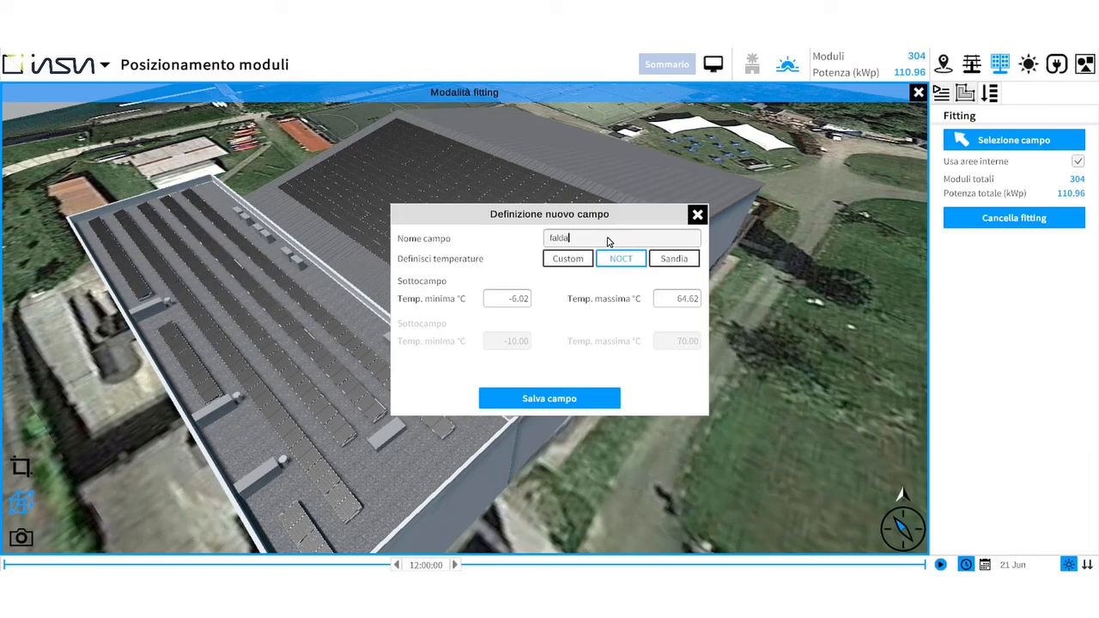
click(596, 403)
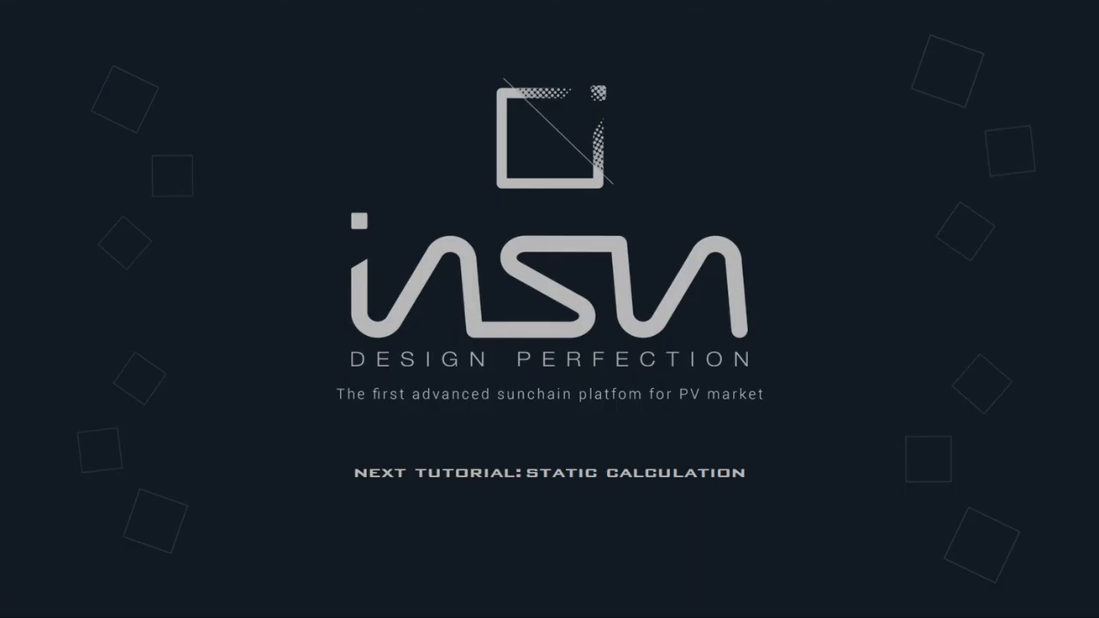